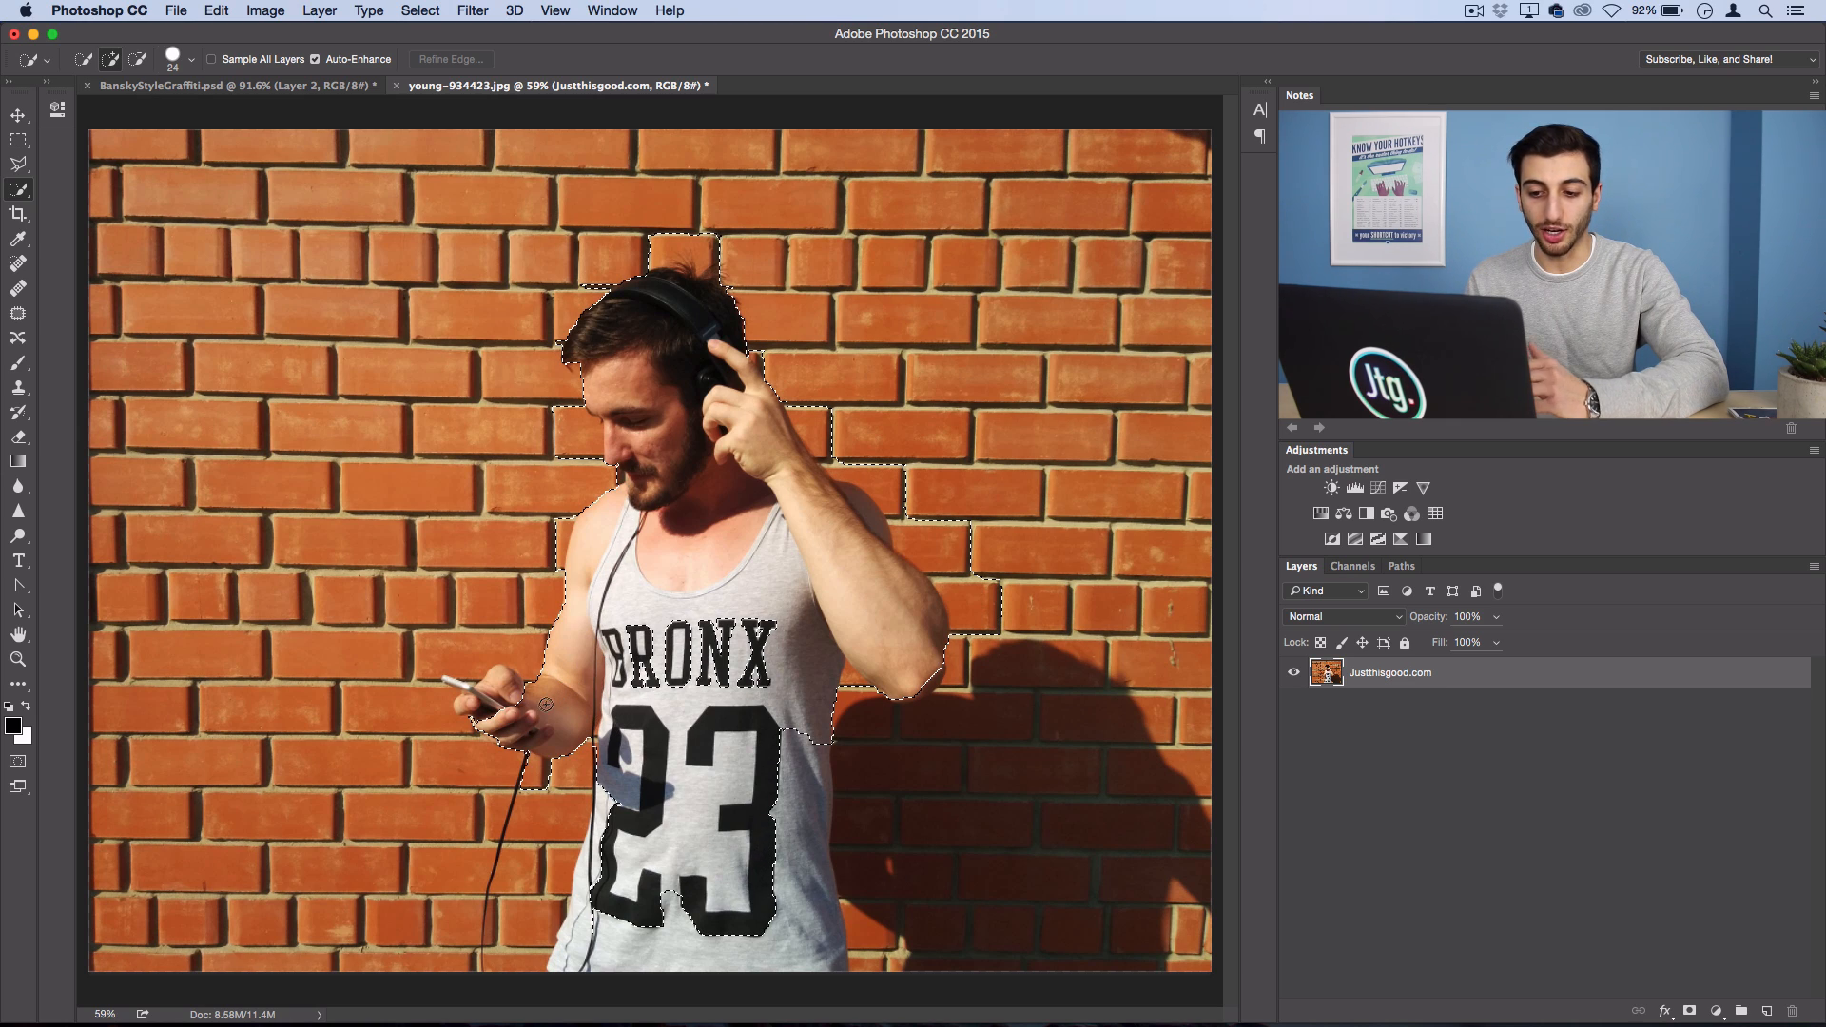
- Complete the Quick Selection around the man and subtract the stray brick areas beside his arms and head
mouse_move(545, 704)
mouse_down()
mouse_move(684, 856)
mouse_move(707, 610)
mouse_up()
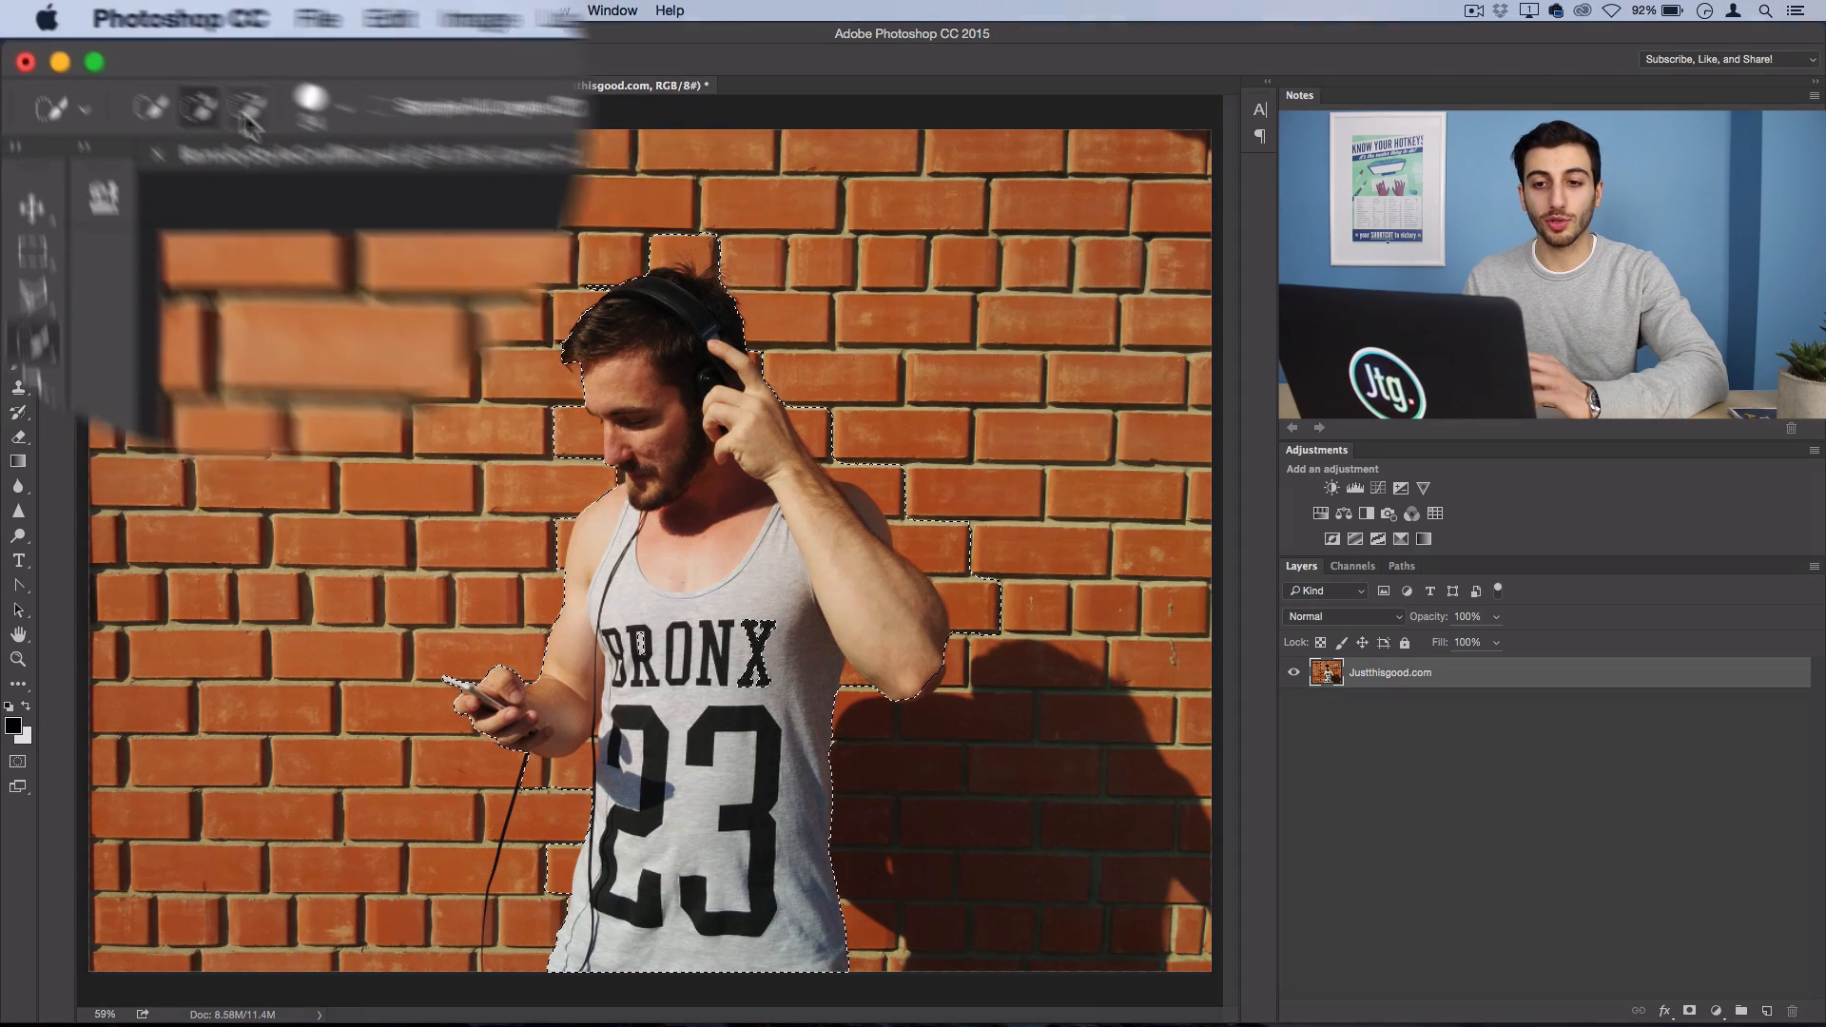
click(137, 59)
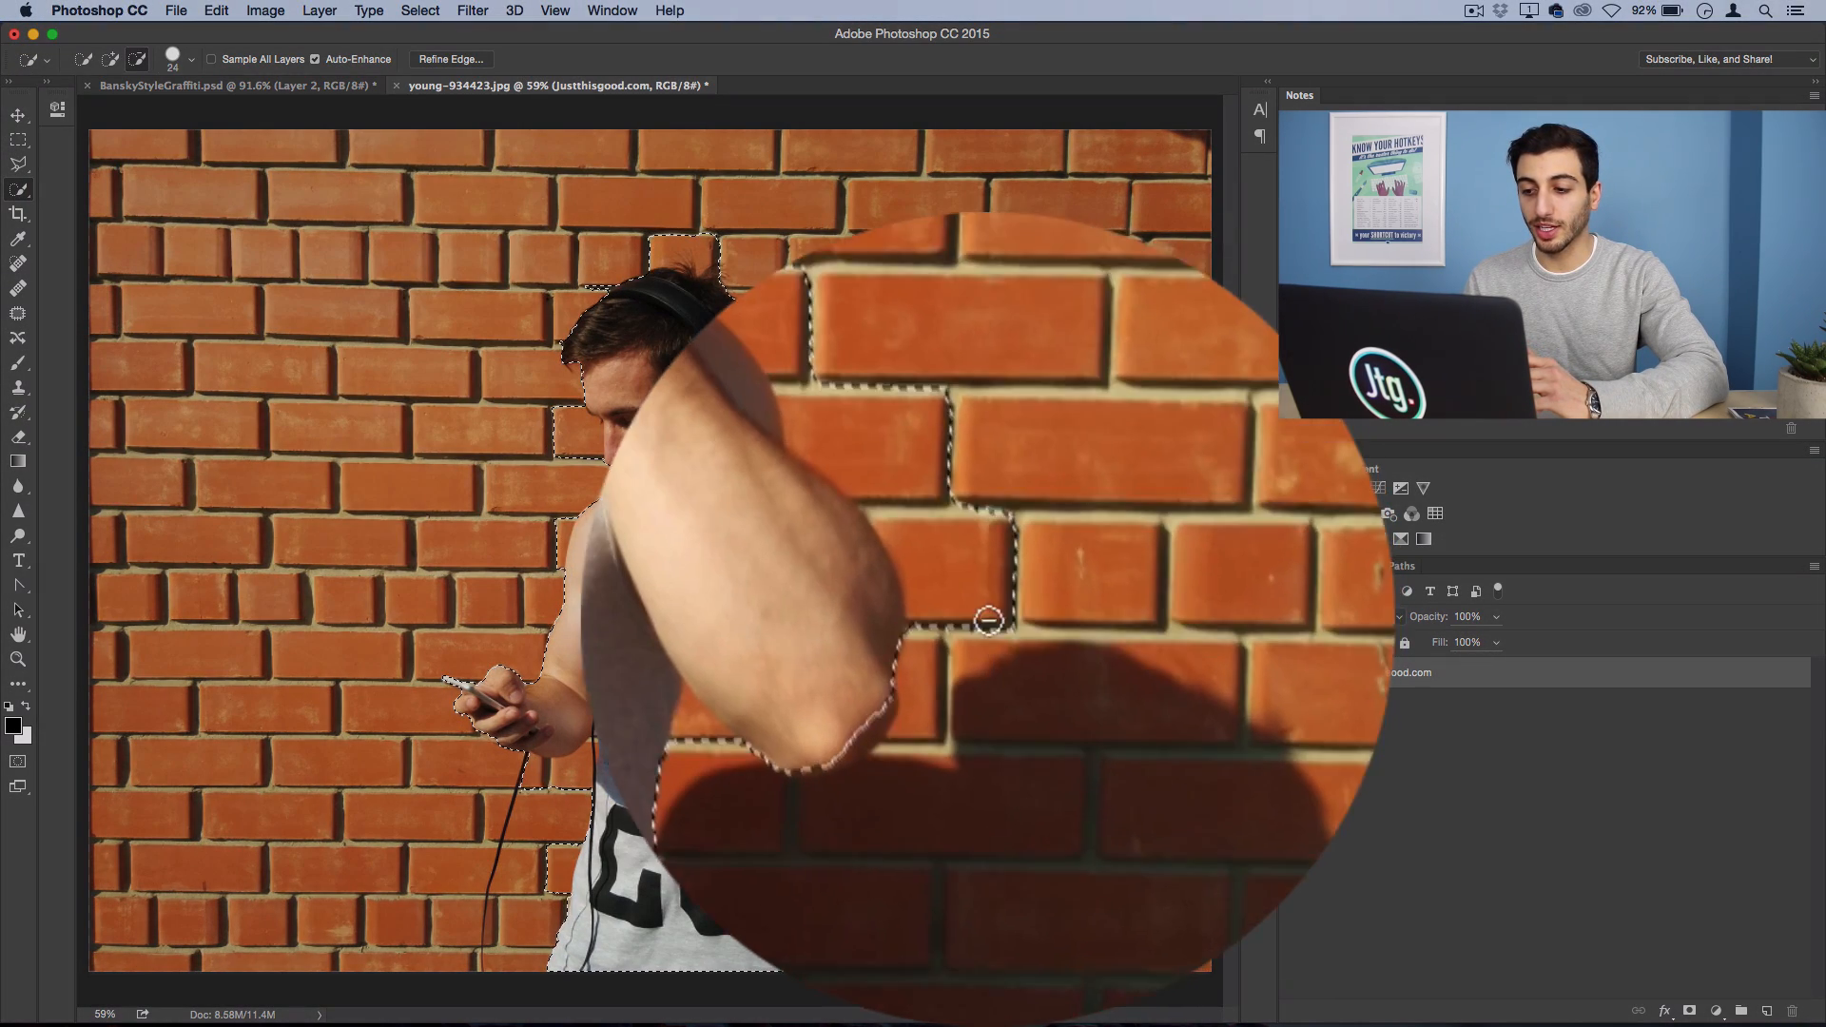
mouse_move(986, 619)
mouse_down()
mouse_move(813, 412)
mouse_move(640, 408)
mouse_move(593, 229)
mouse_up()
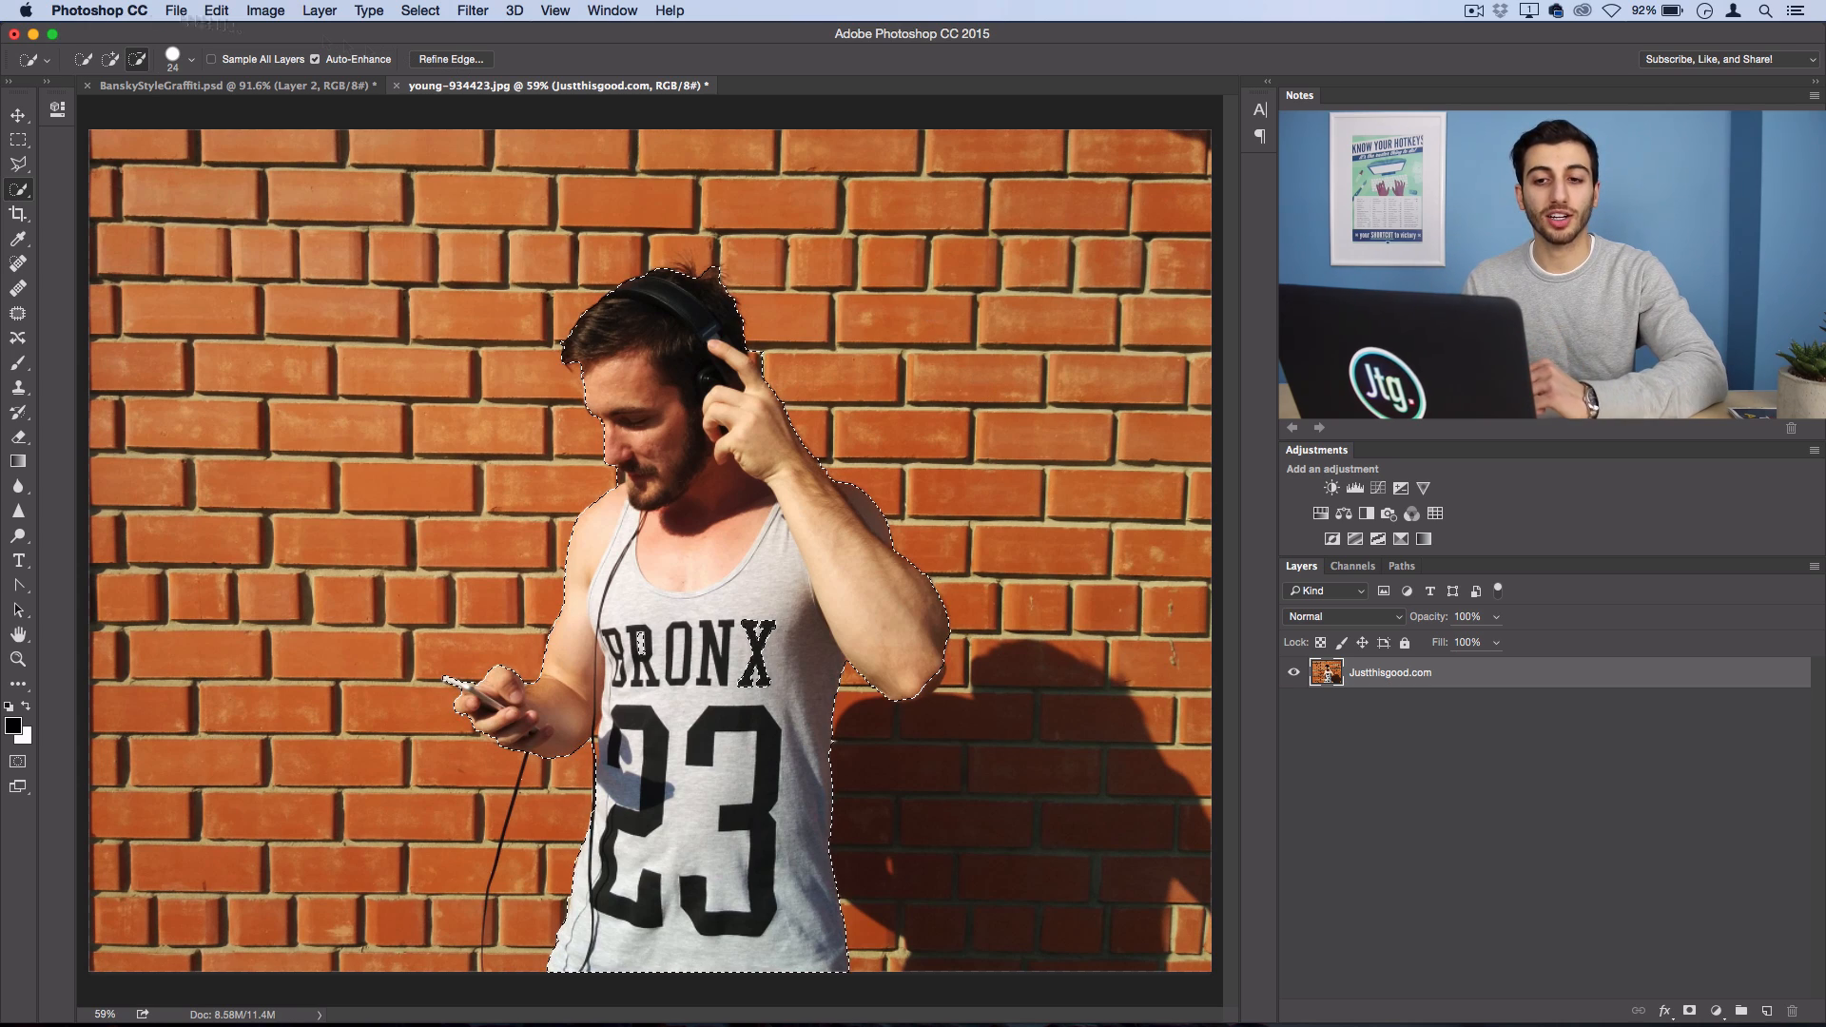
click(111, 60)
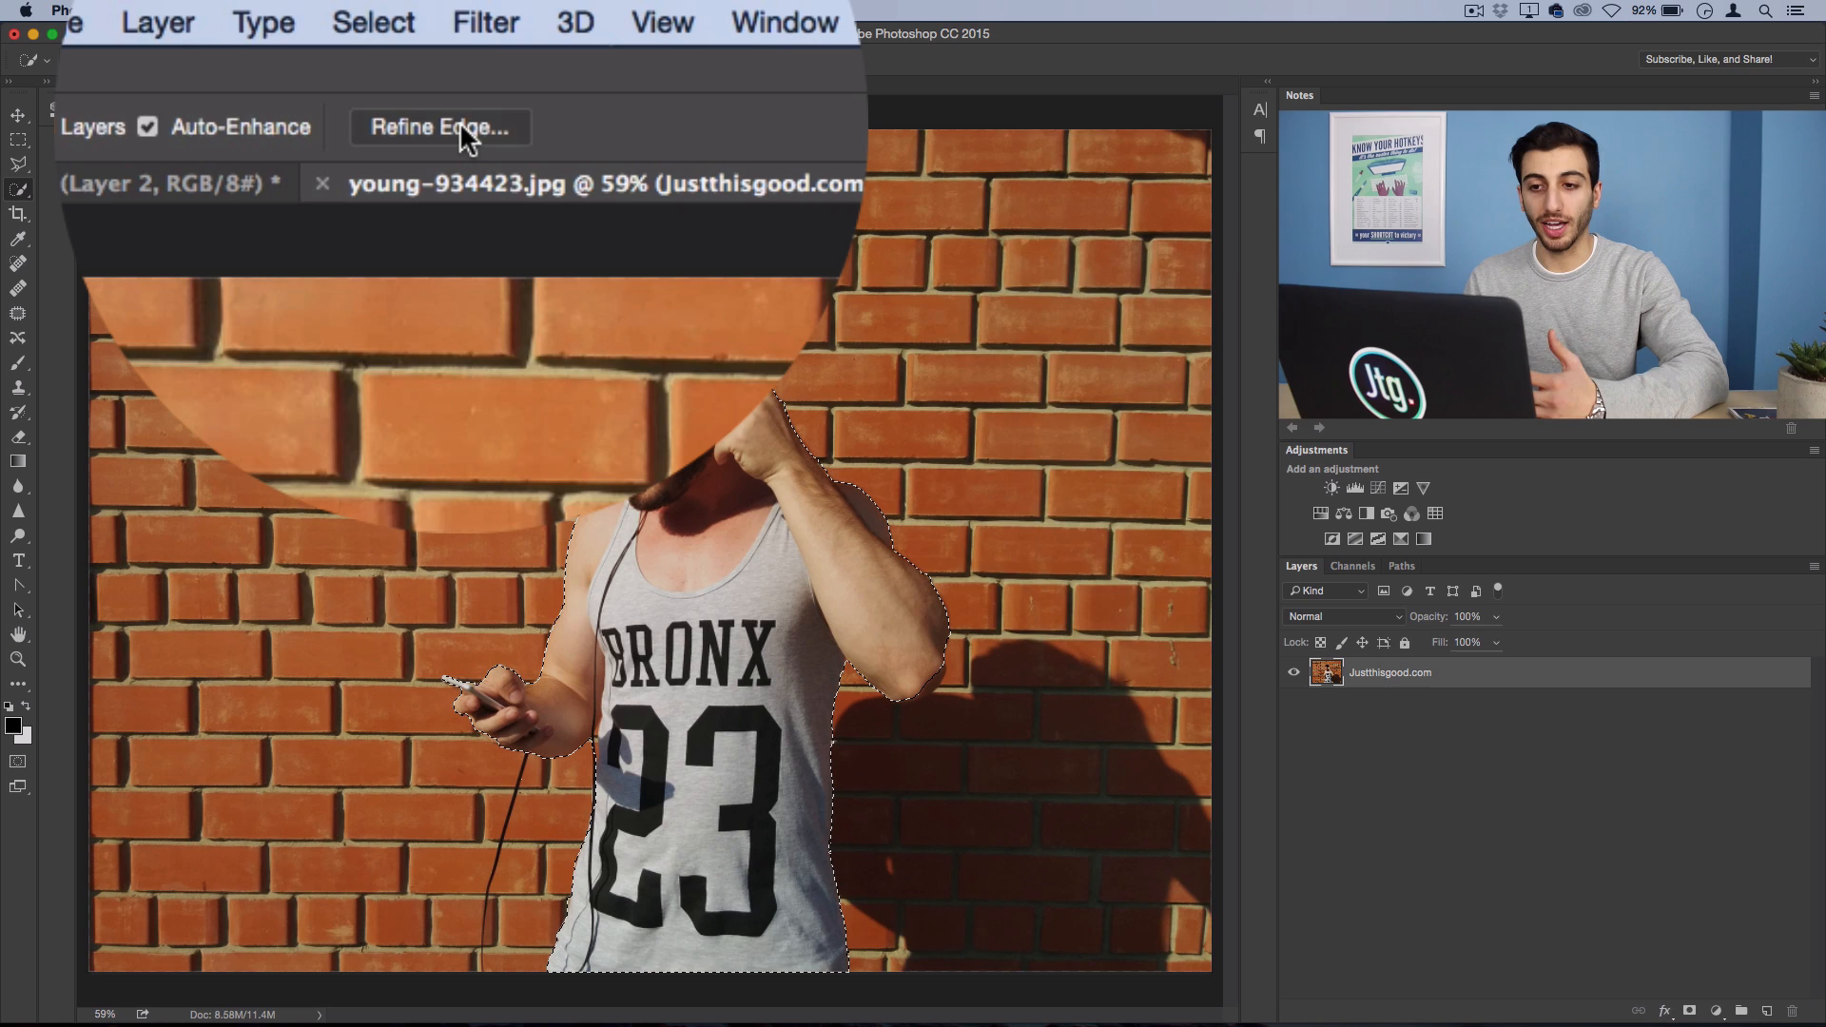
- Refine the edge of the man's selection with Shift Edge set to +5%, output to Selection
click(450, 59)
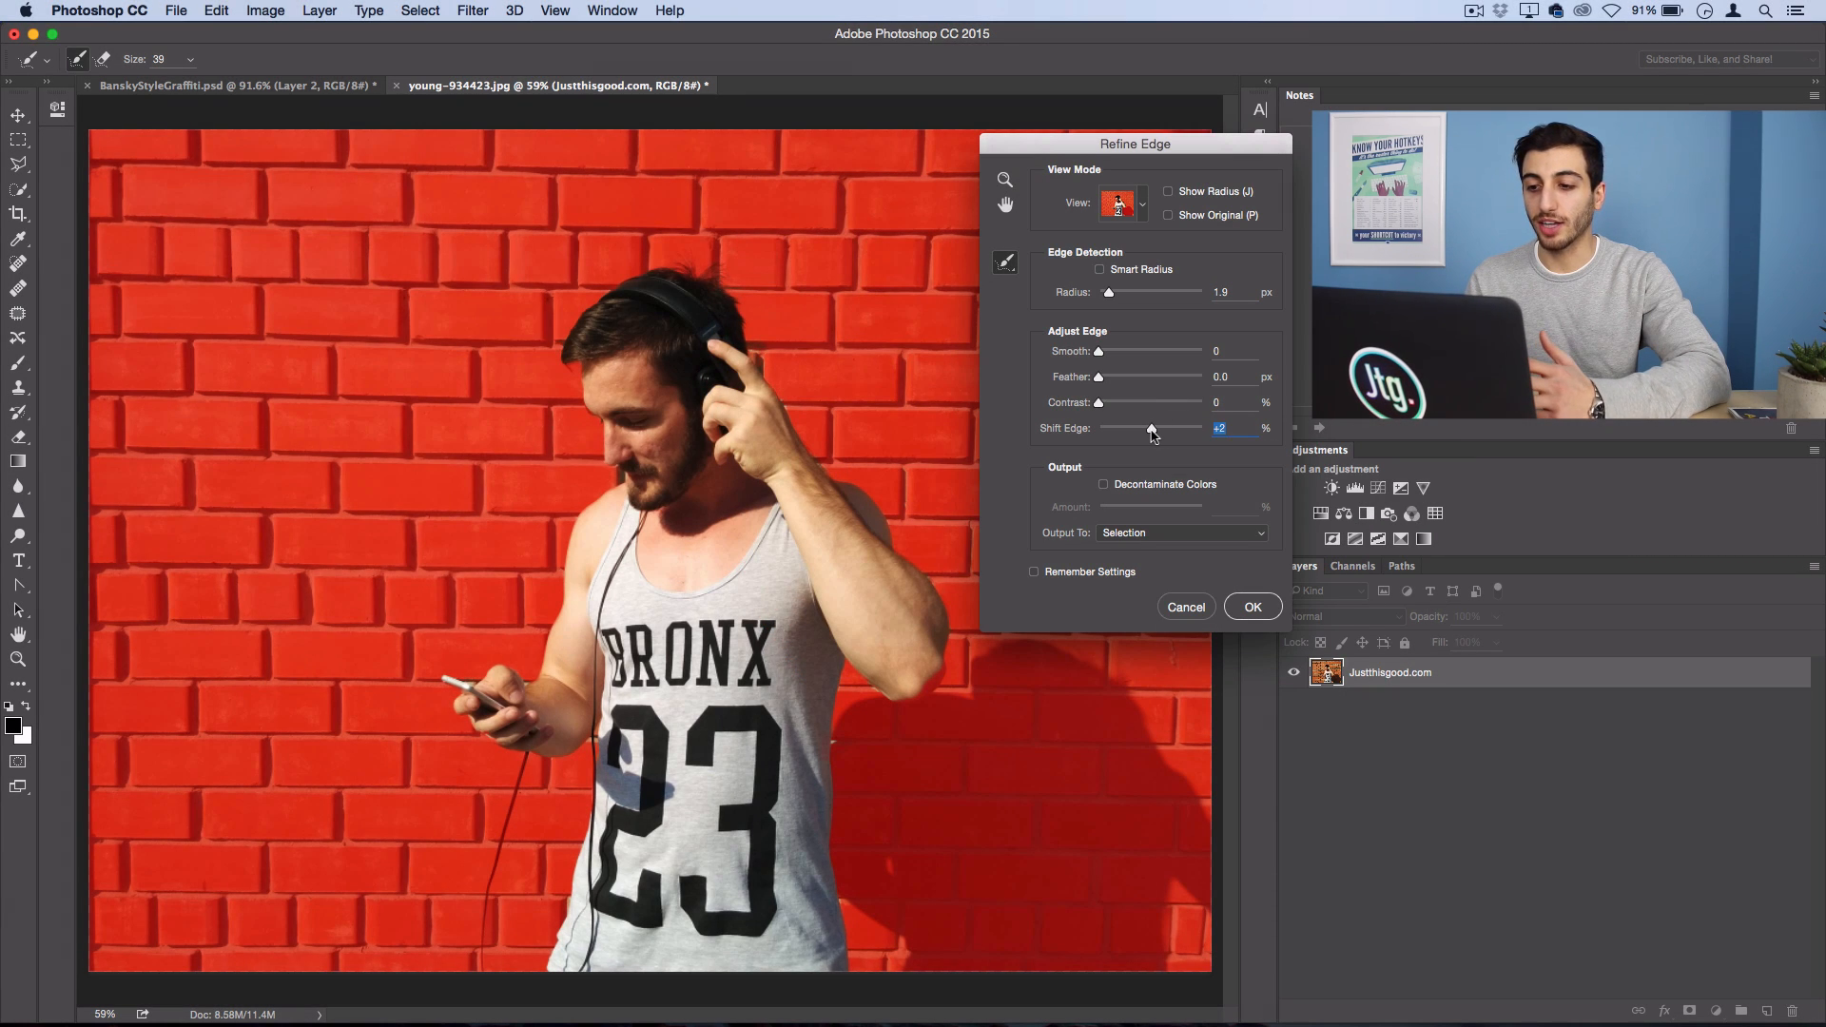
drag(1149, 434, 1154, 433)
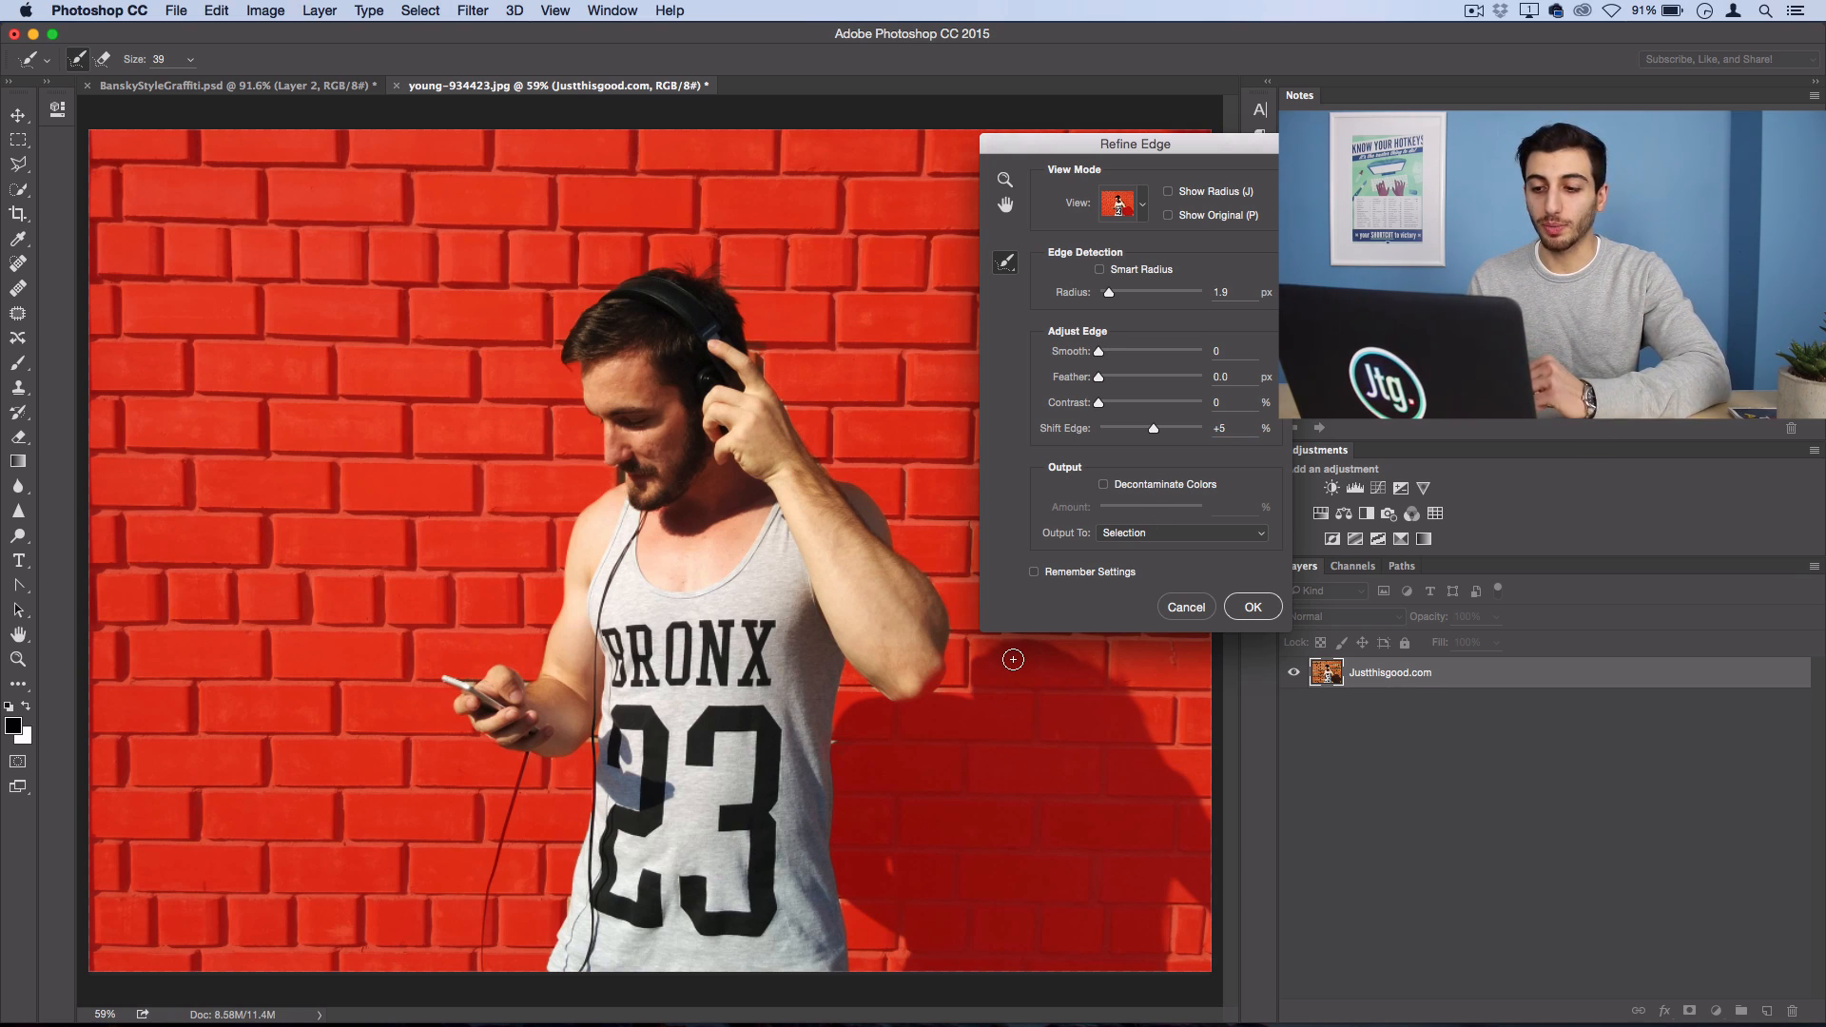
click(1254, 607)
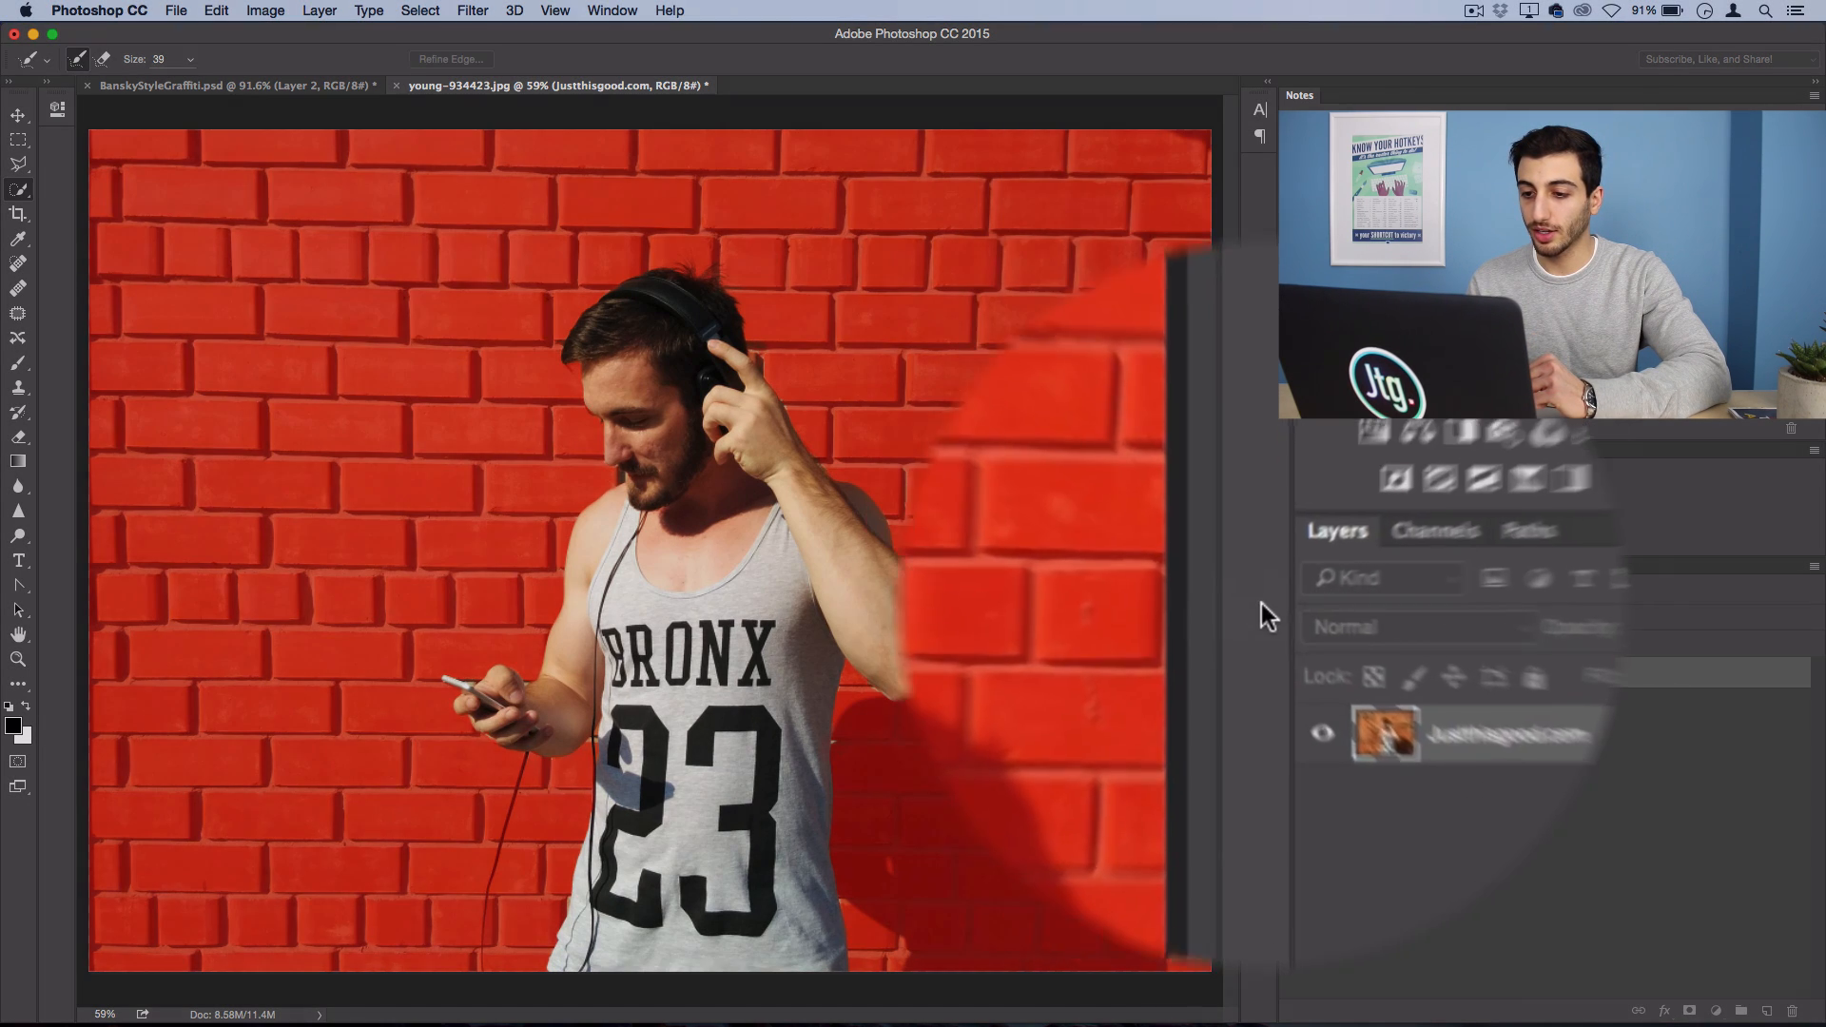
- Copy the selected man onto a new layer and hide the original Justthisgood.com layer
right_click(665, 369)
click(736, 488)
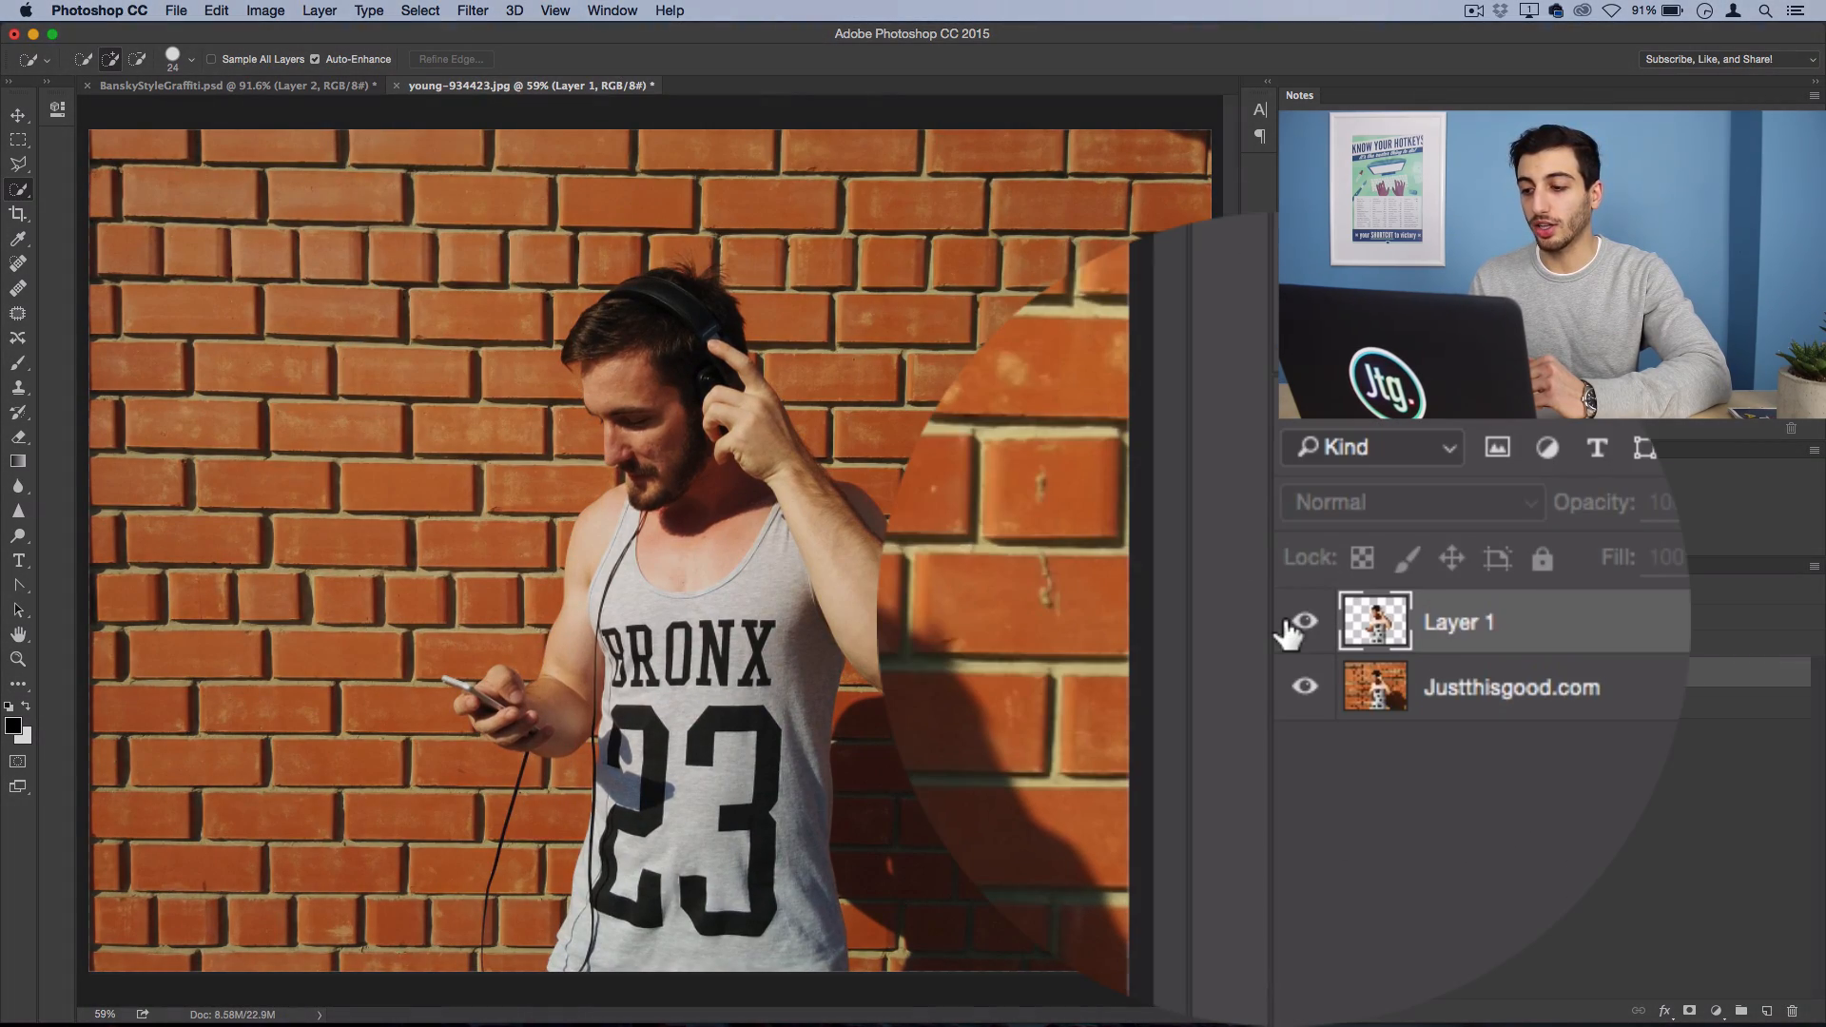
click(1294, 703)
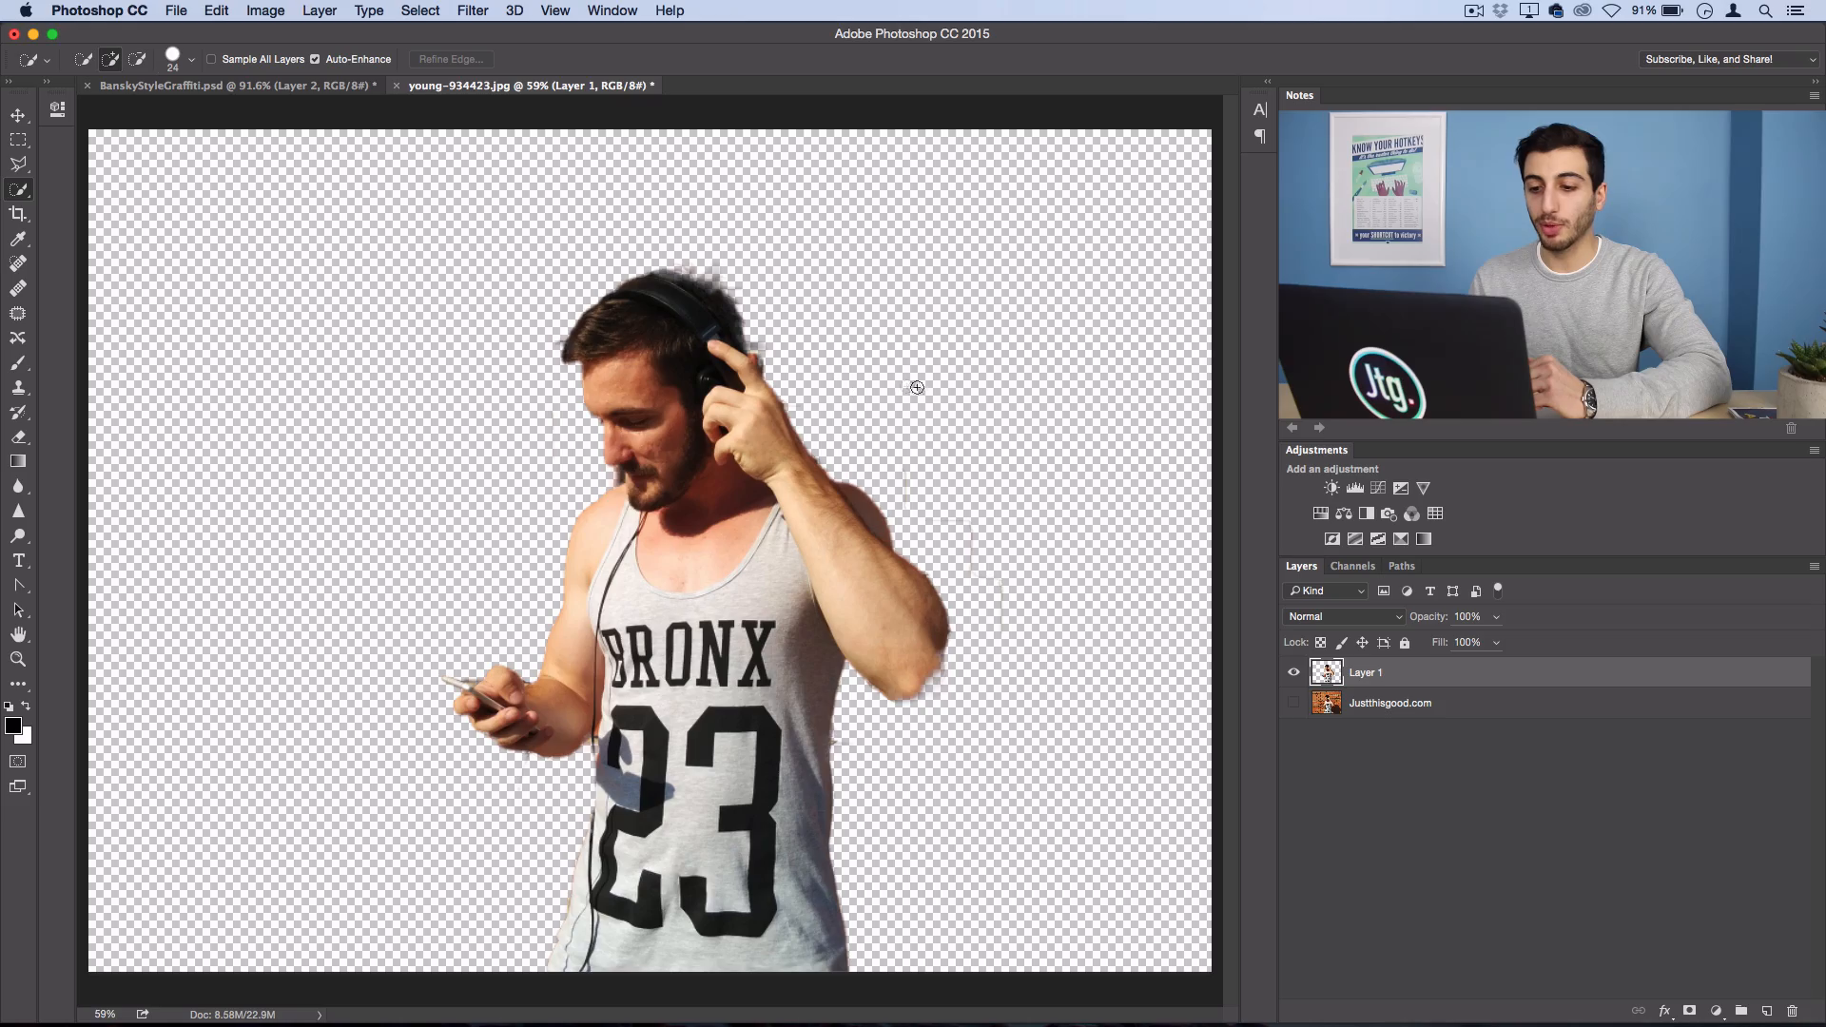
- Float the young-934423.jpg document and copy its cut-out layer into BanskyStyleGraffiti.psd above the wall layer
drag(582, 80, 804, 765)
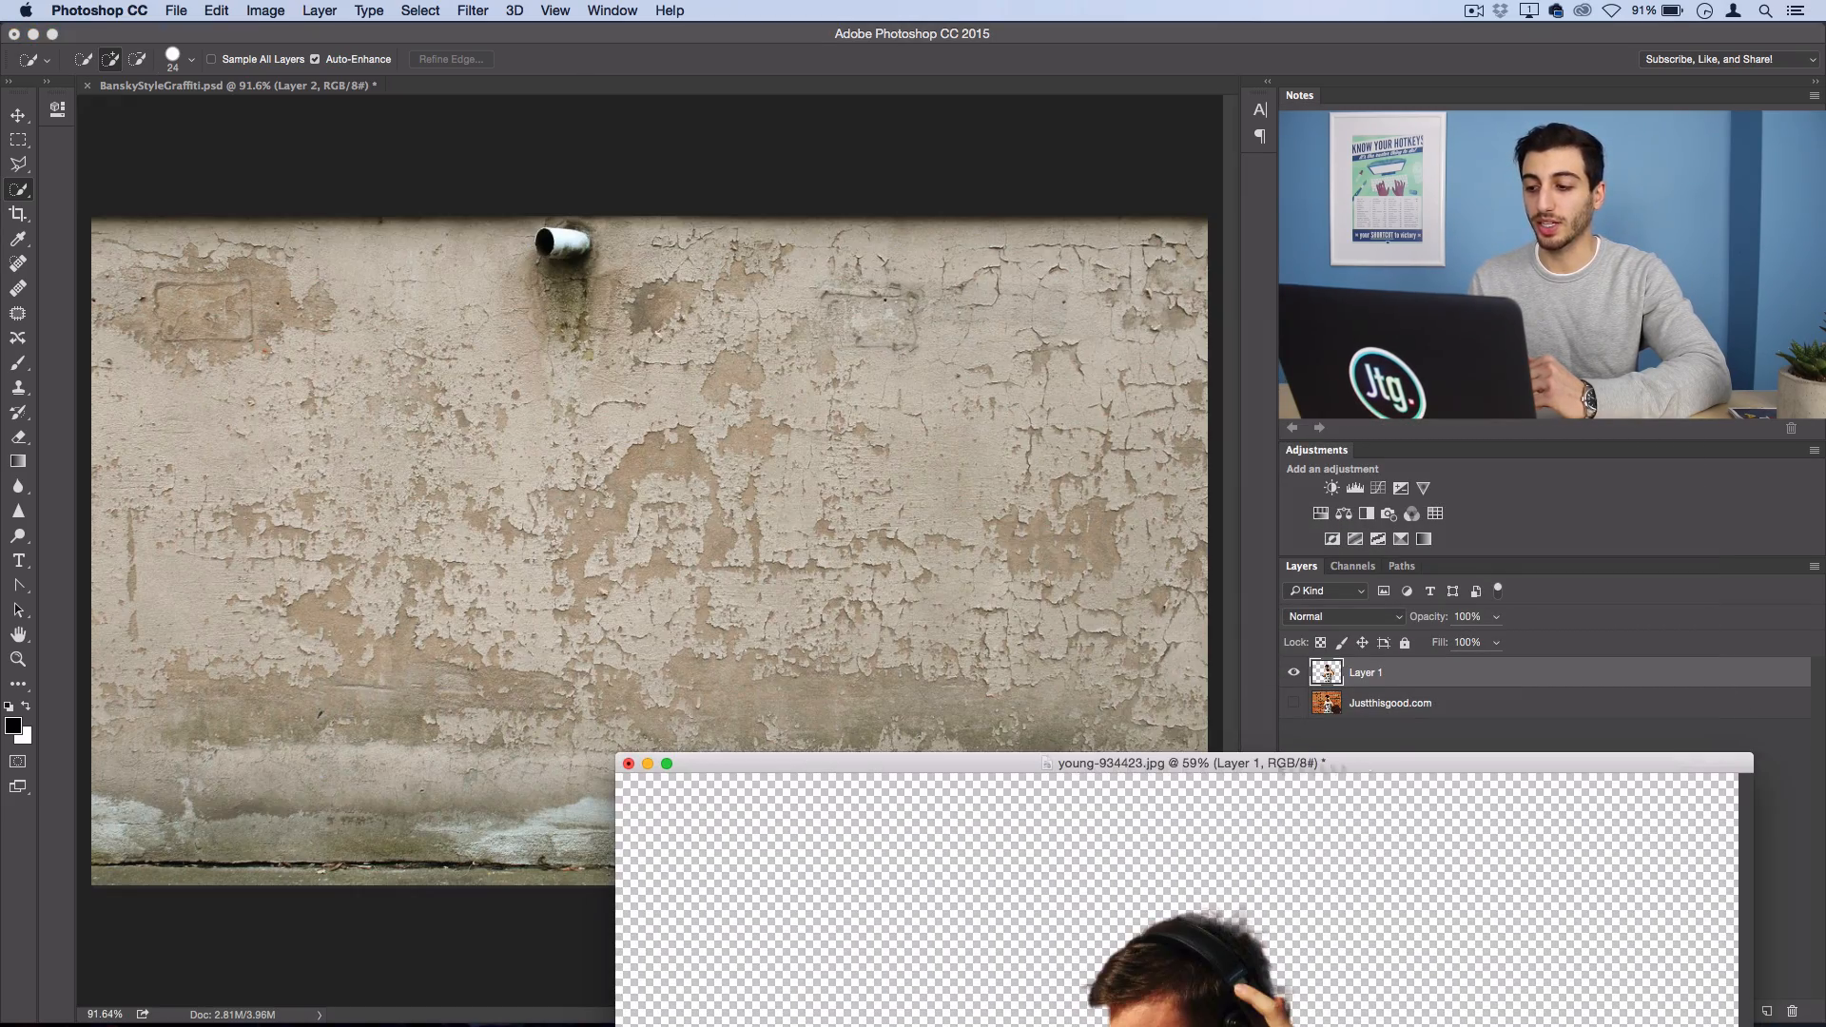
click(1538, 678)
drag(1538, 679, 867, 551)
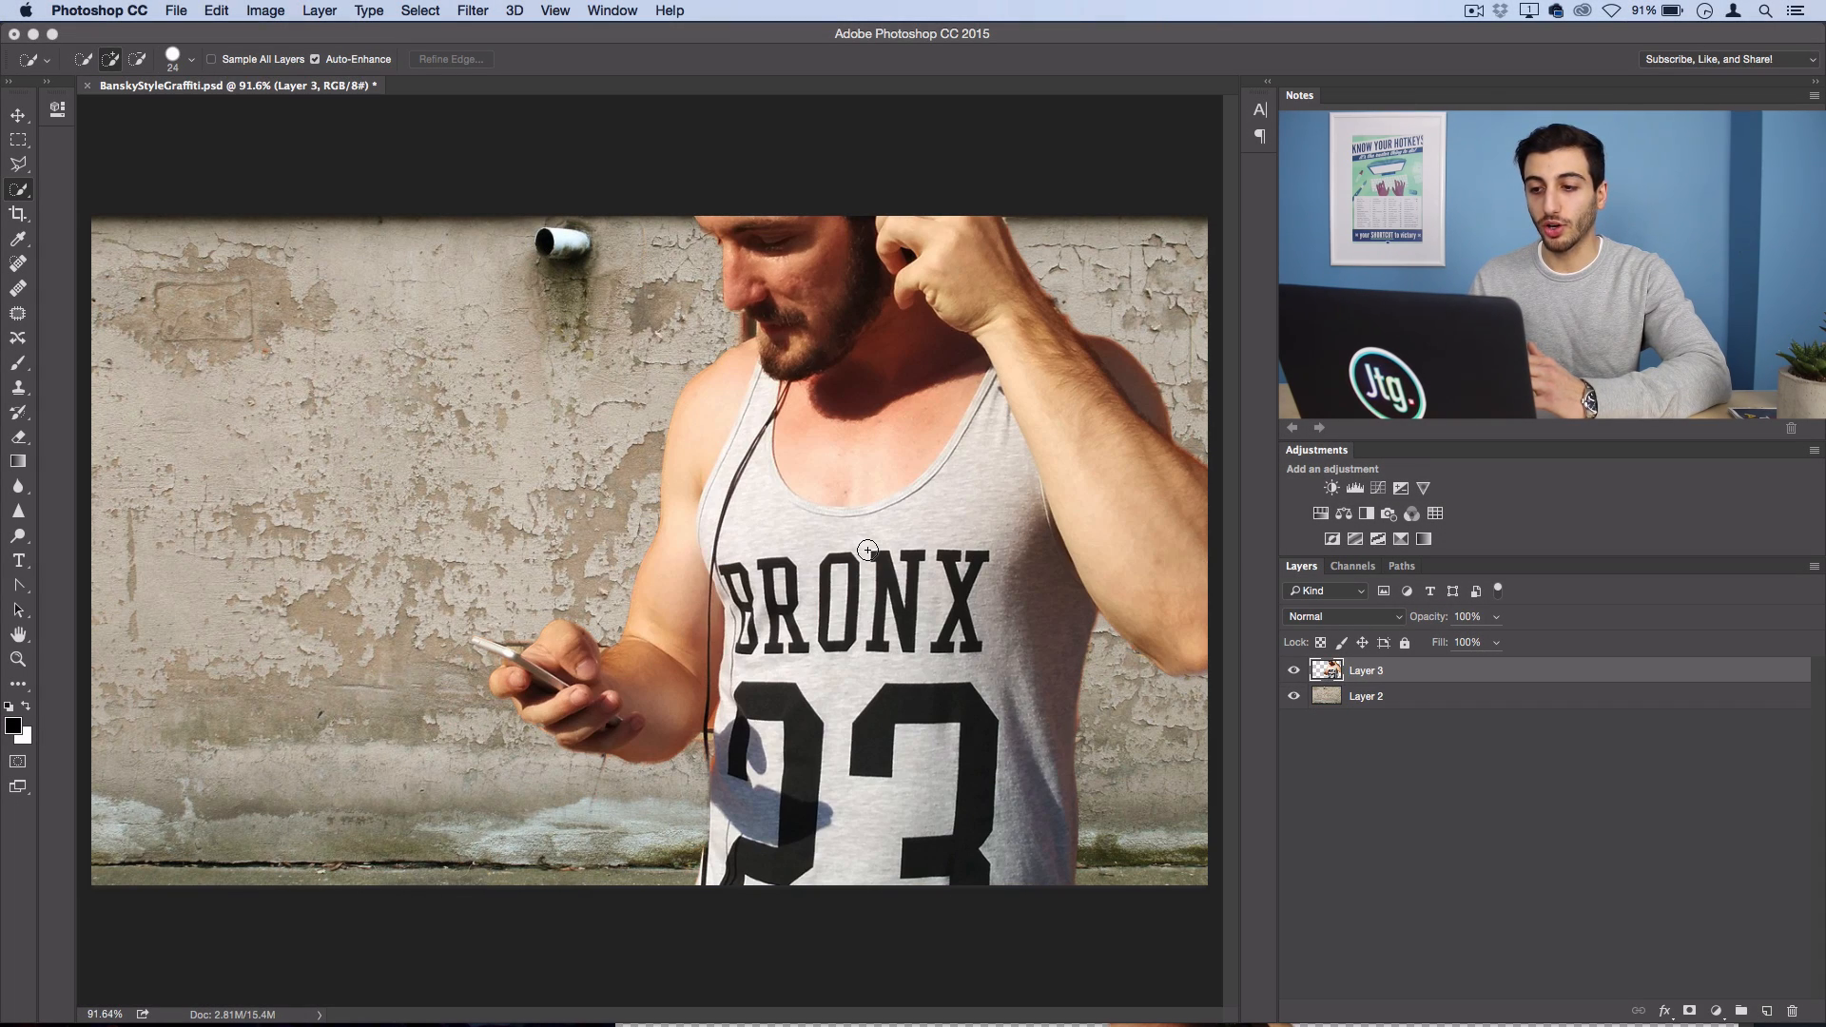
- Free-transform the man proportionally smaller and place him standing at the wall's base, just right of centre
key(v)
mouse_move(988, 735)
mouse_down()
mouse_move(799, 398)
mouse_move(850, 415)
mouse_move(923, 572)
mouse_move(913, 737)
mouse_move(912, 525)
mouse_up()
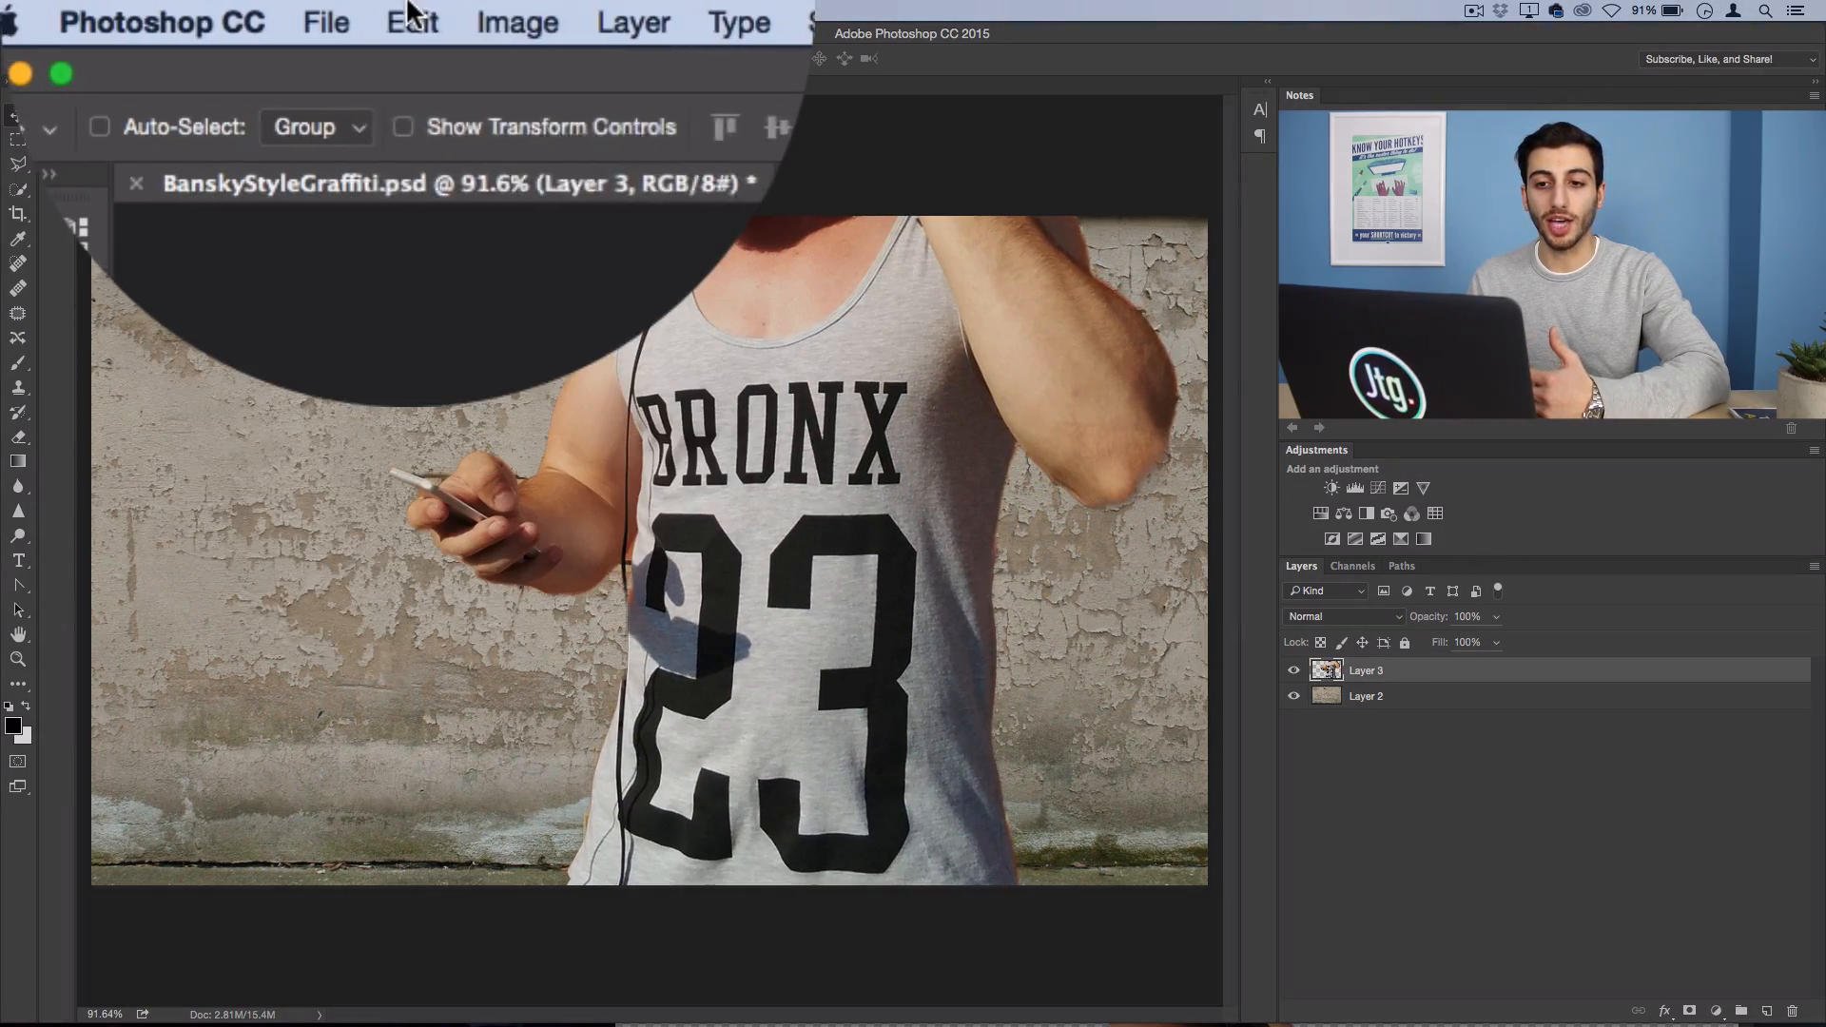
click(216, 10)
click(407, 414)
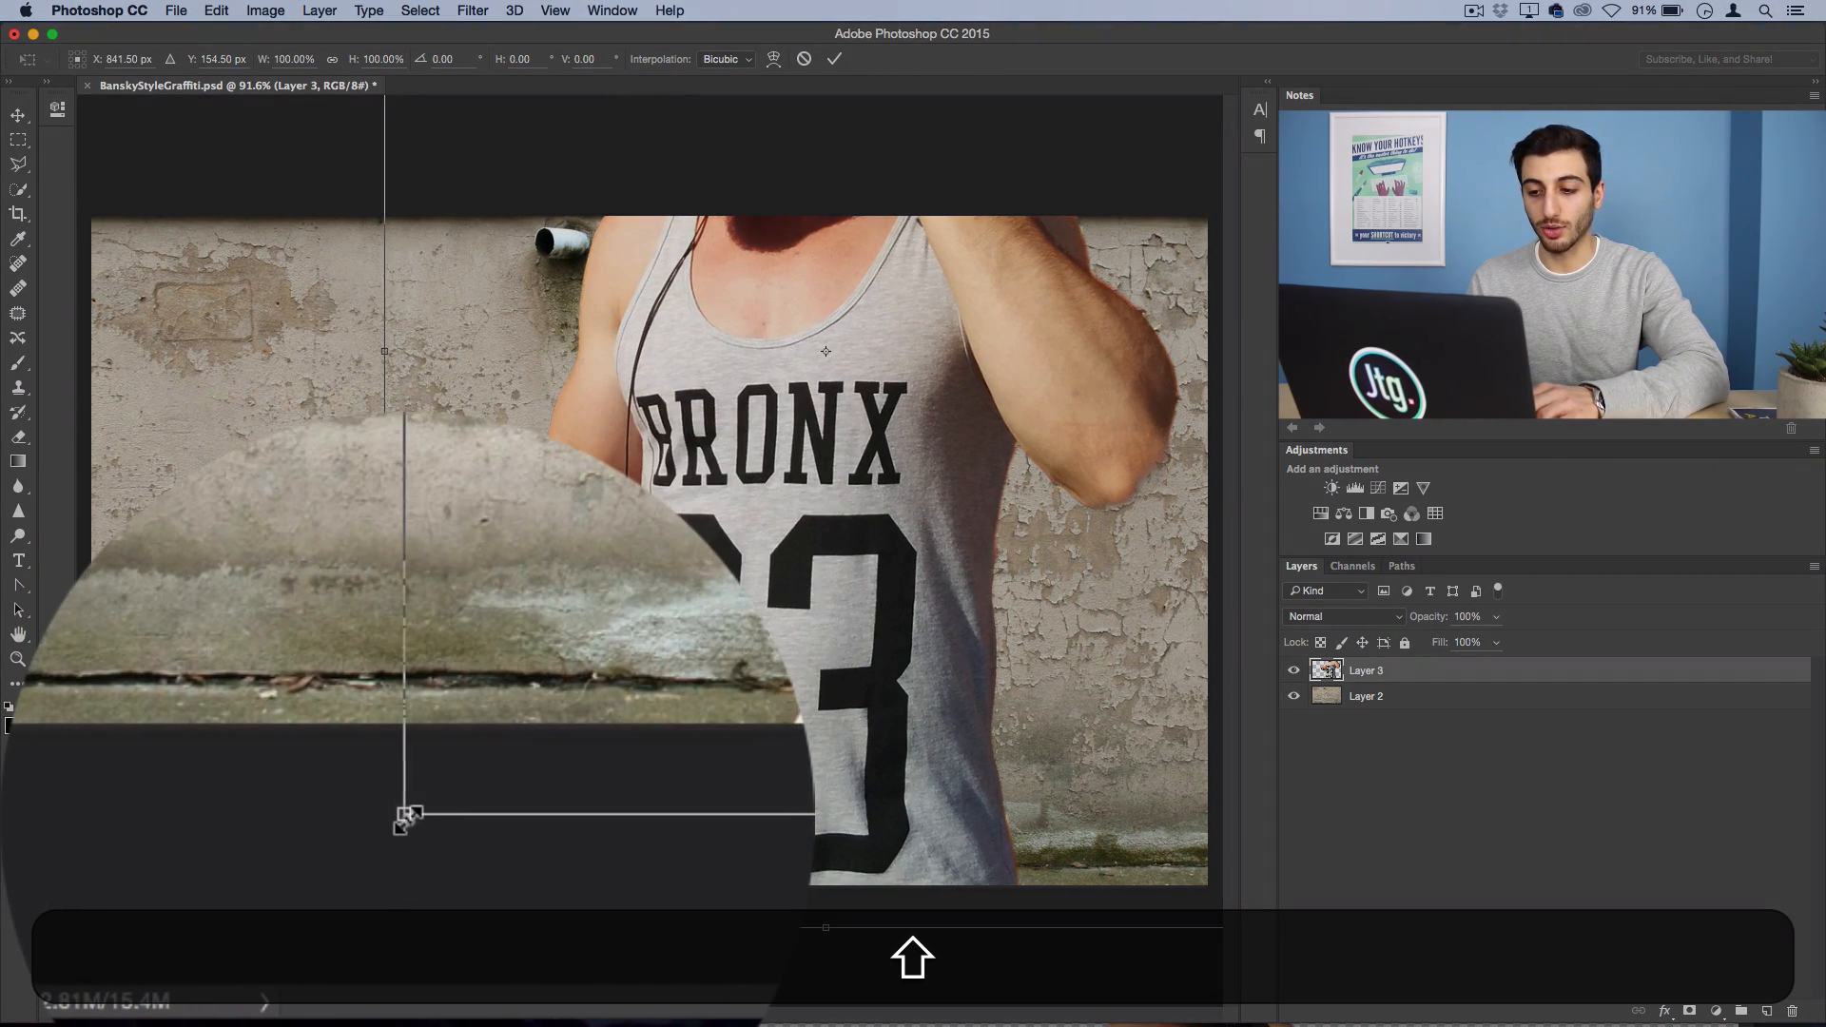
drag(384, 929, 744, 489)
drag(978, 269, 731, 720)
key(Return)
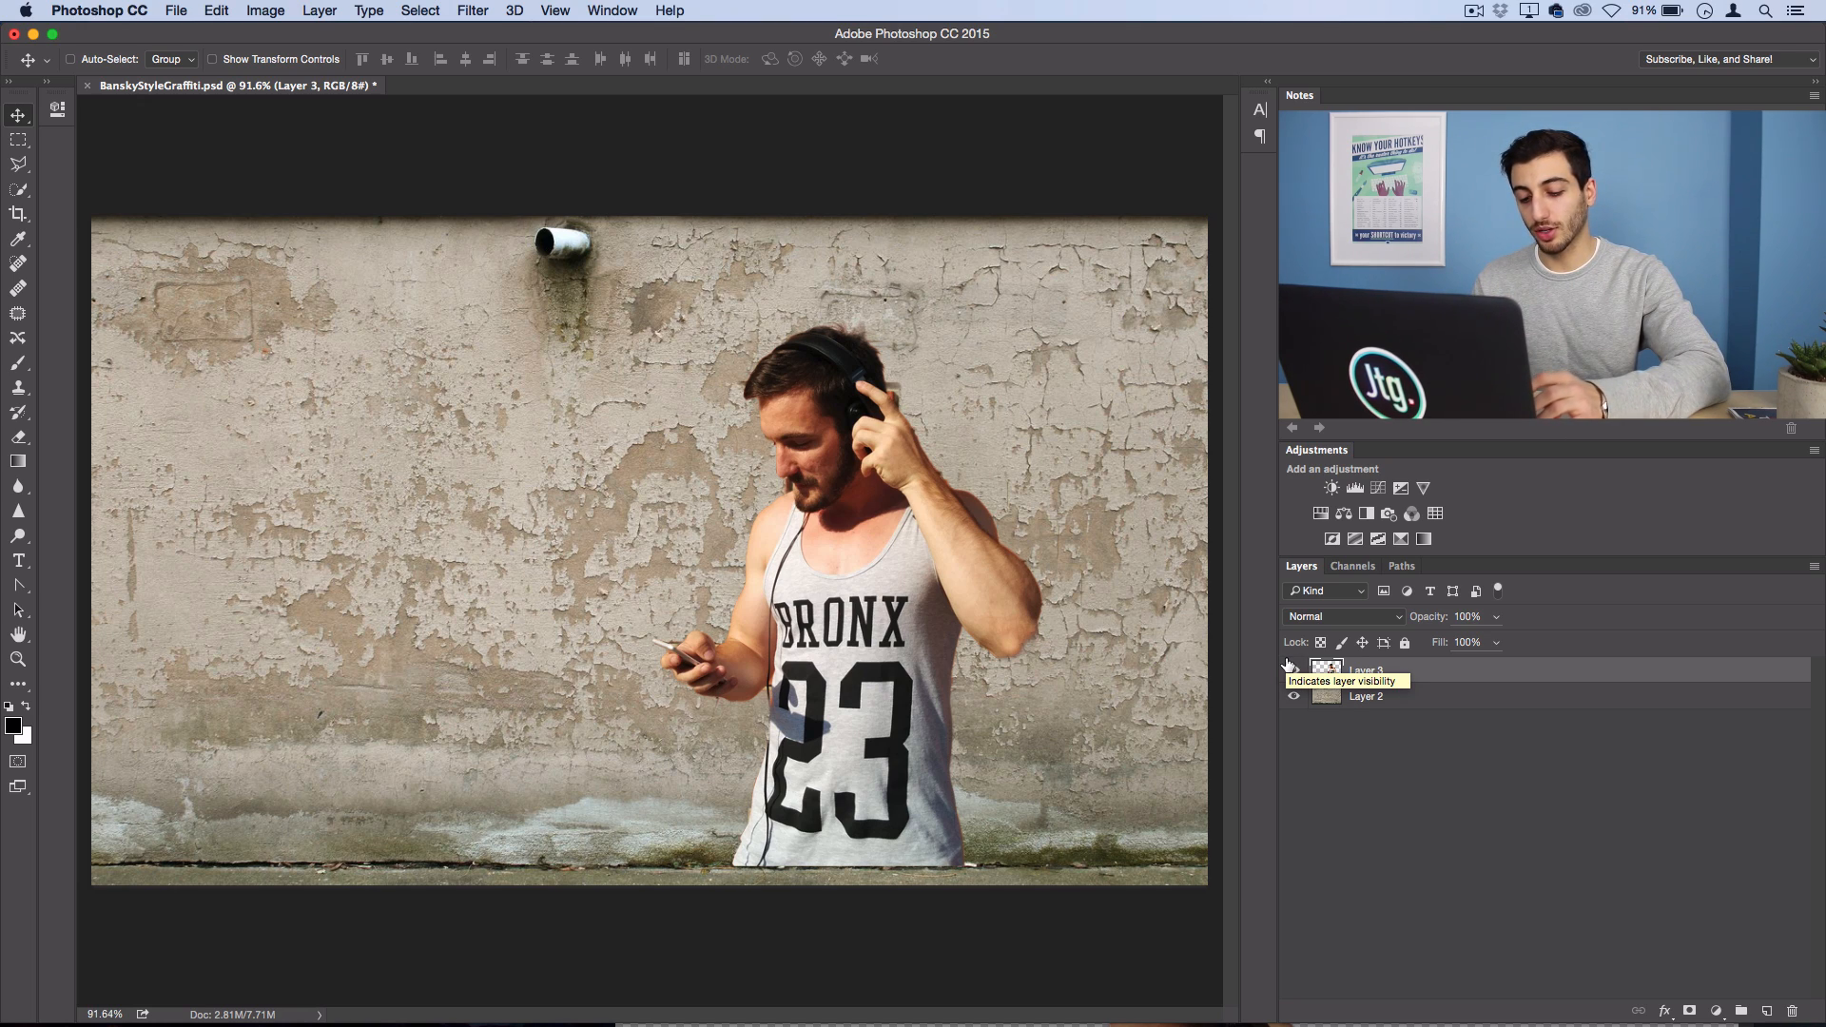
- Desaturate the layer with the man to turn him black and white
key(shift+super+u)
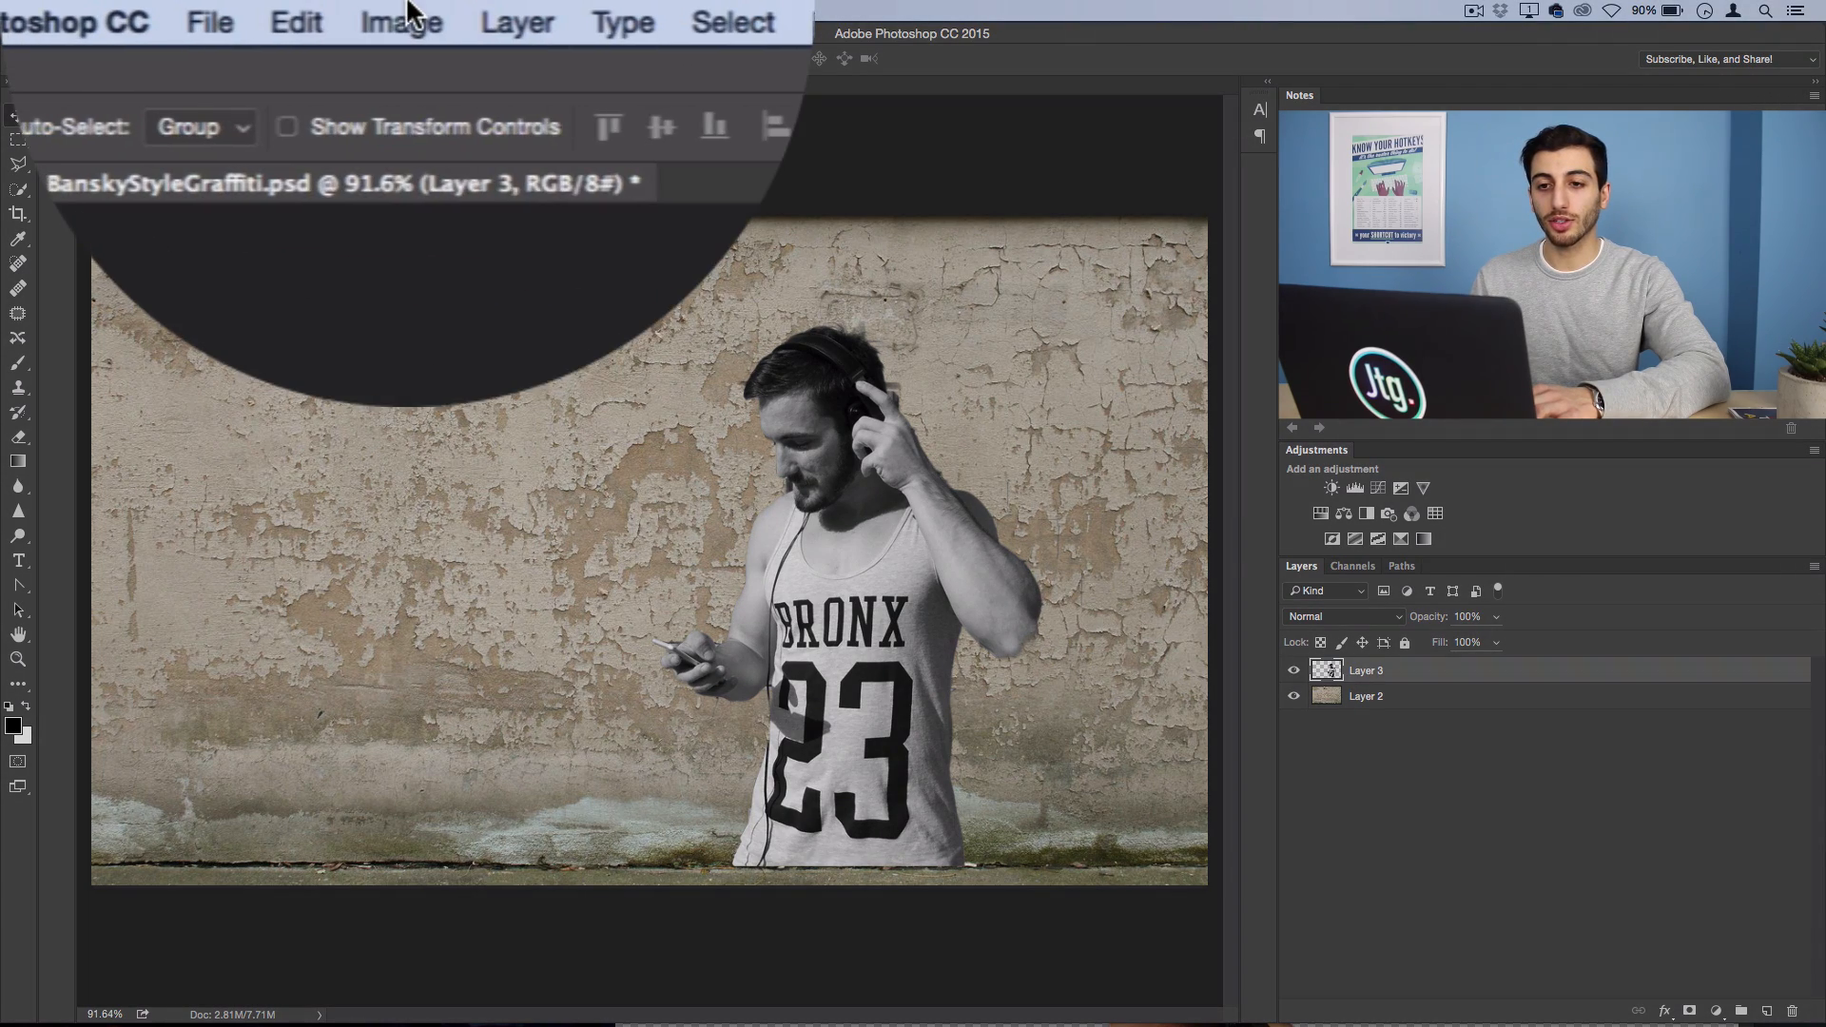
click(267, 11)
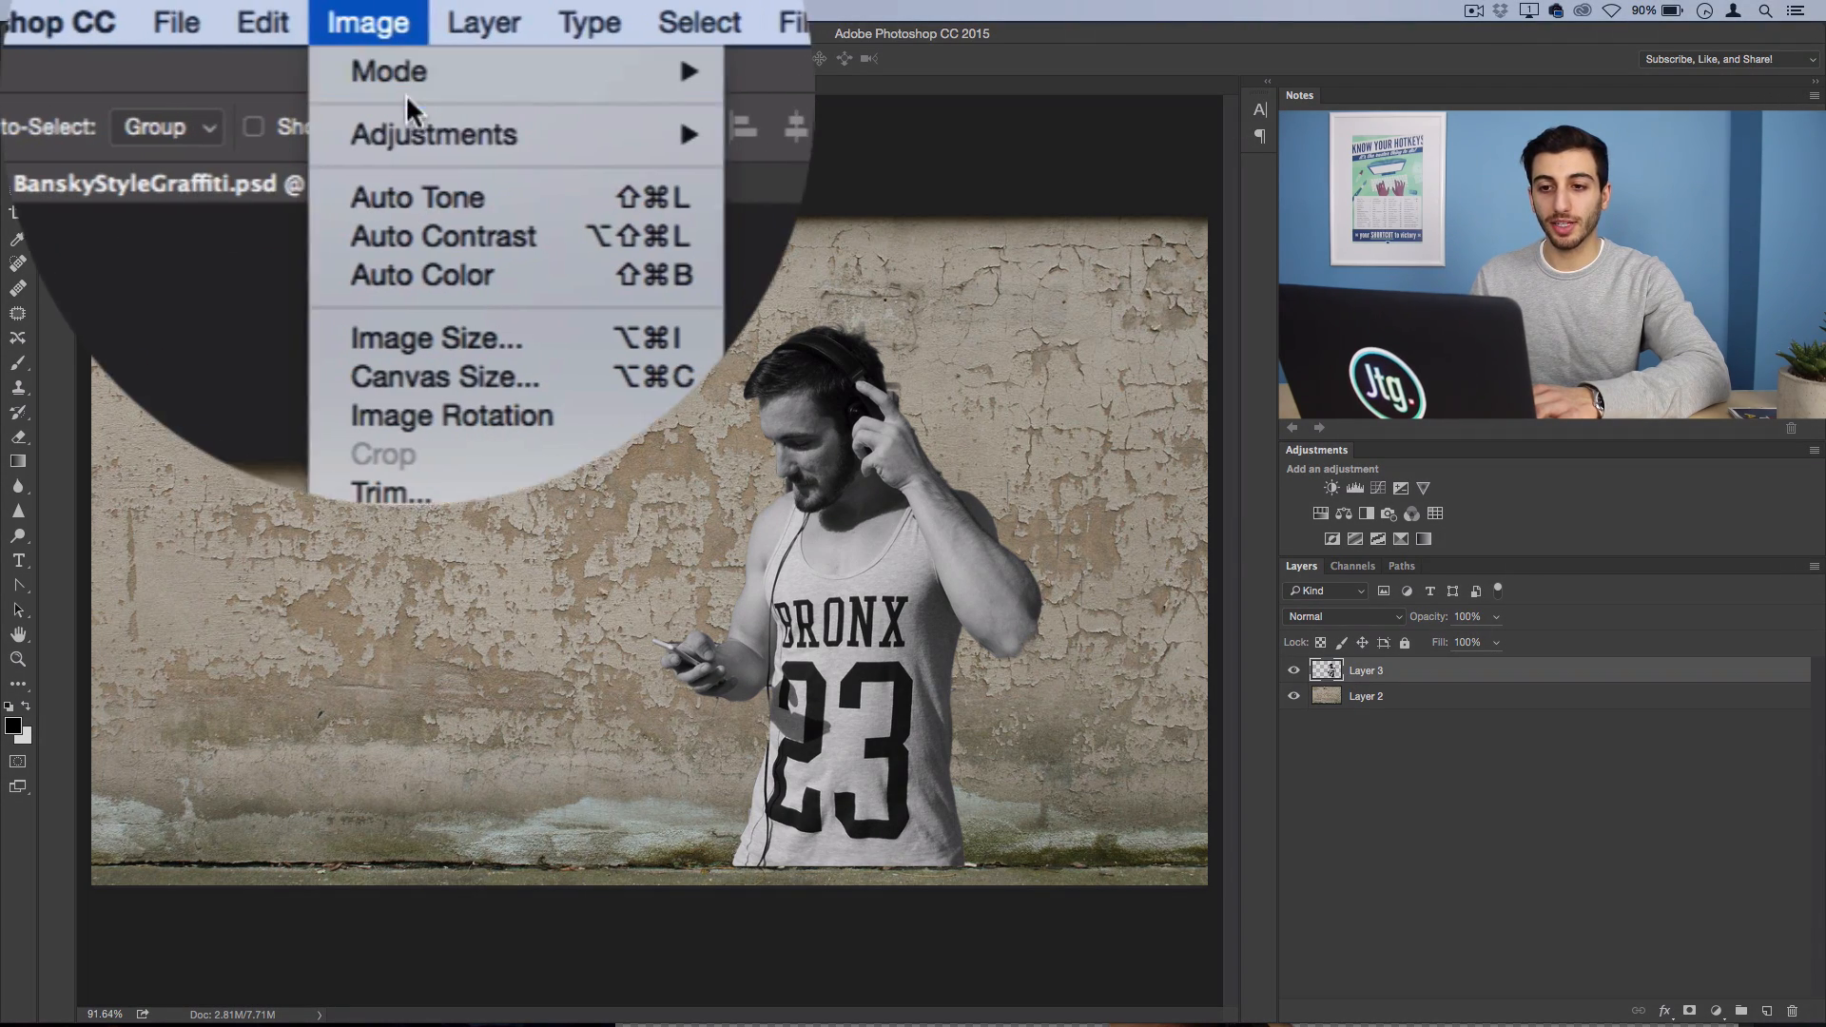
mouse_move(314, 63)
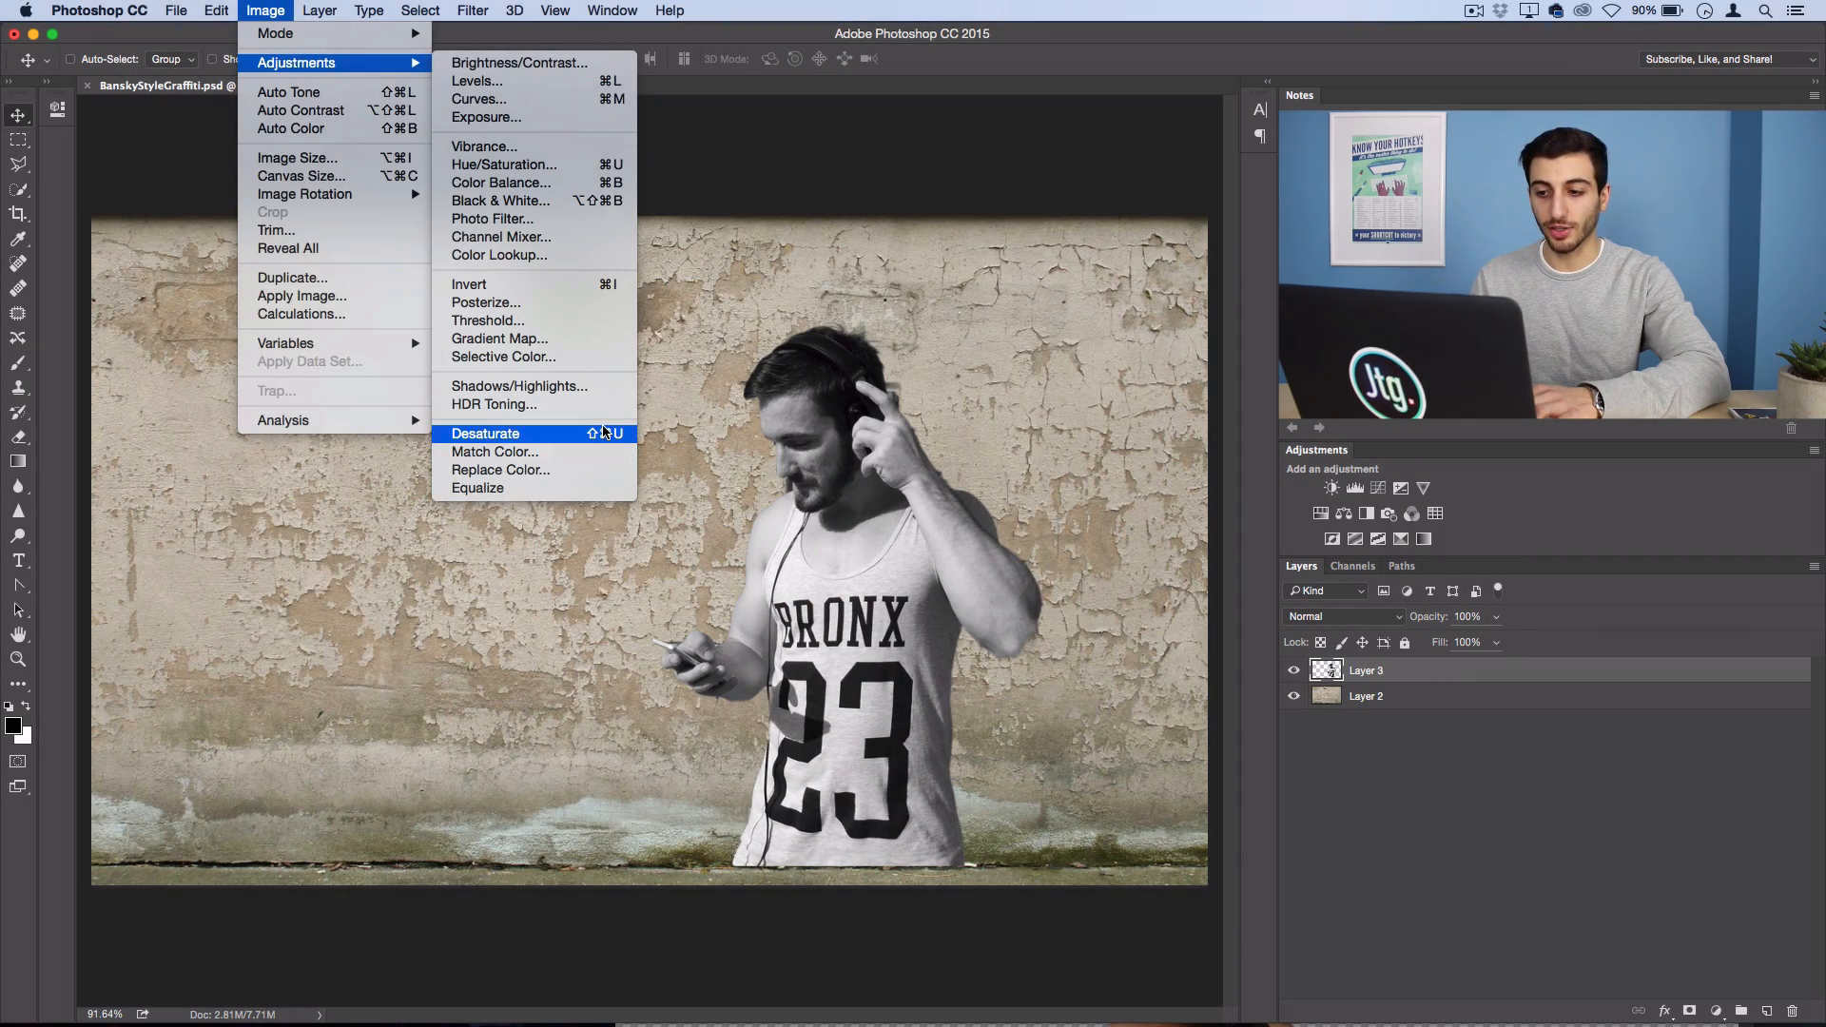
click(604, 433)
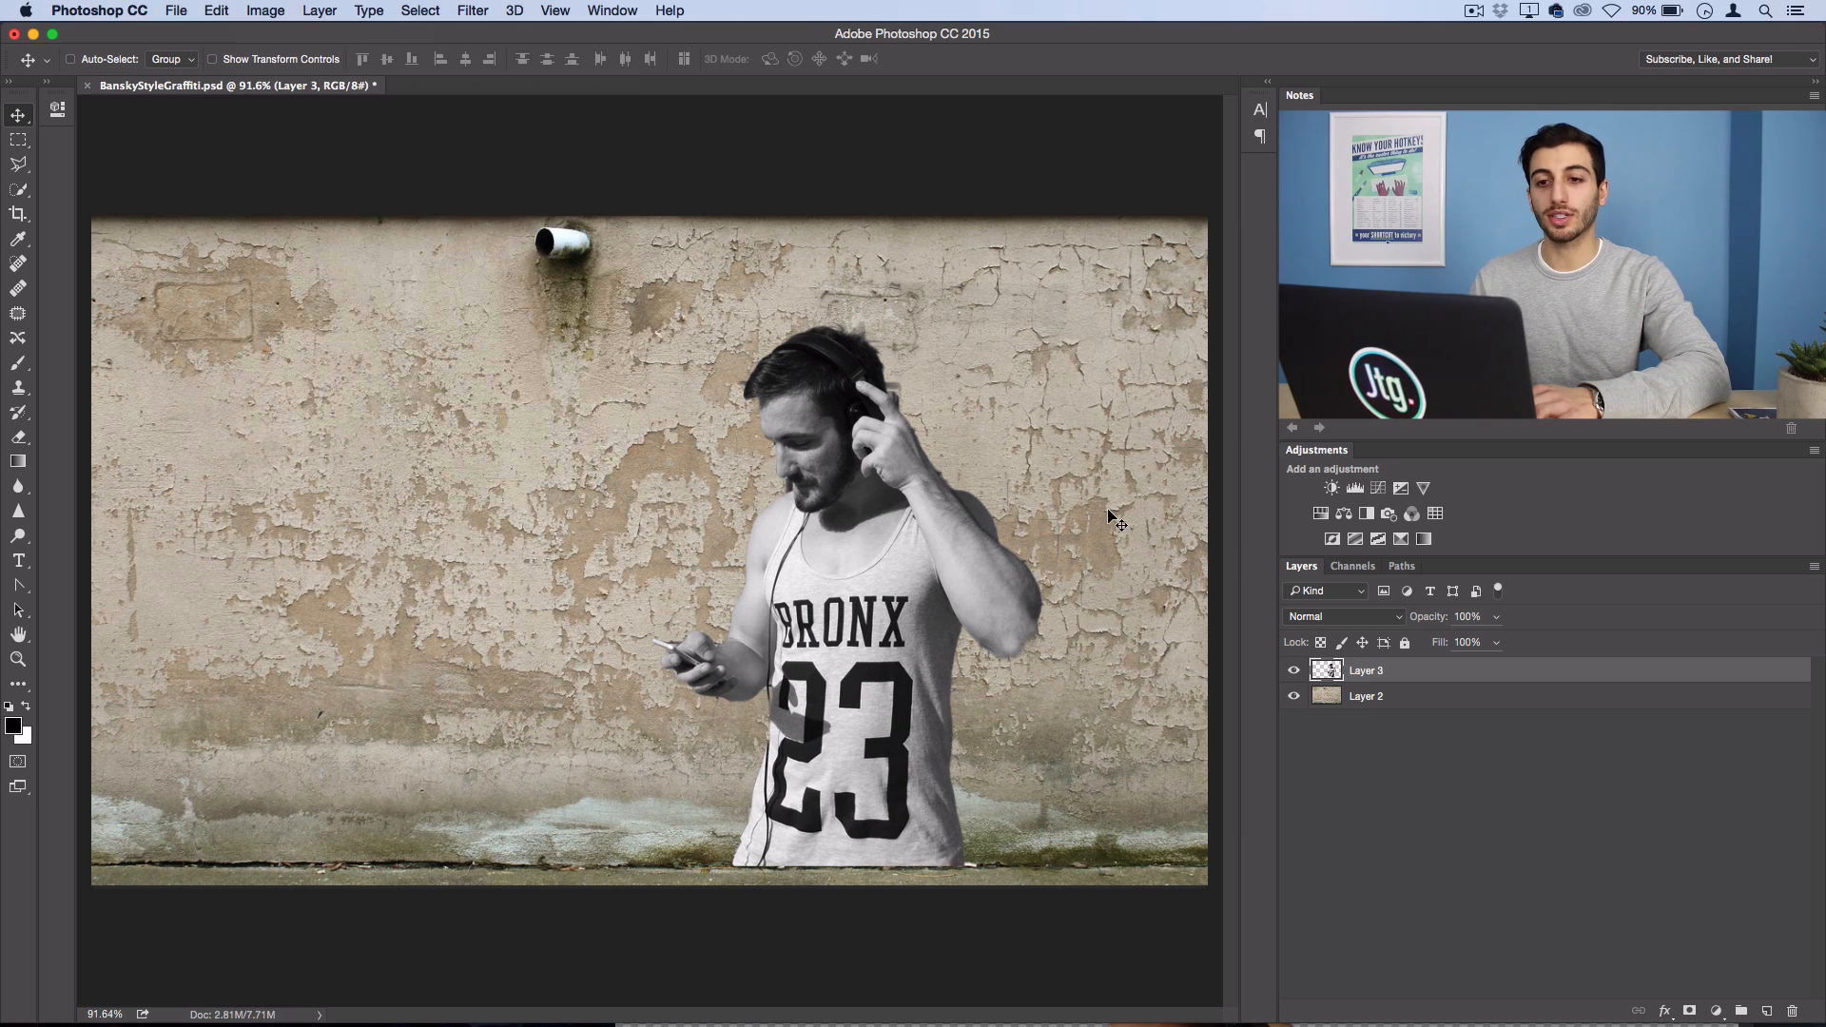
- Posterize the man's layer, comparing level settings with the preview and applying 3 levels
click(267, 10)
mouse_move(283, 63)
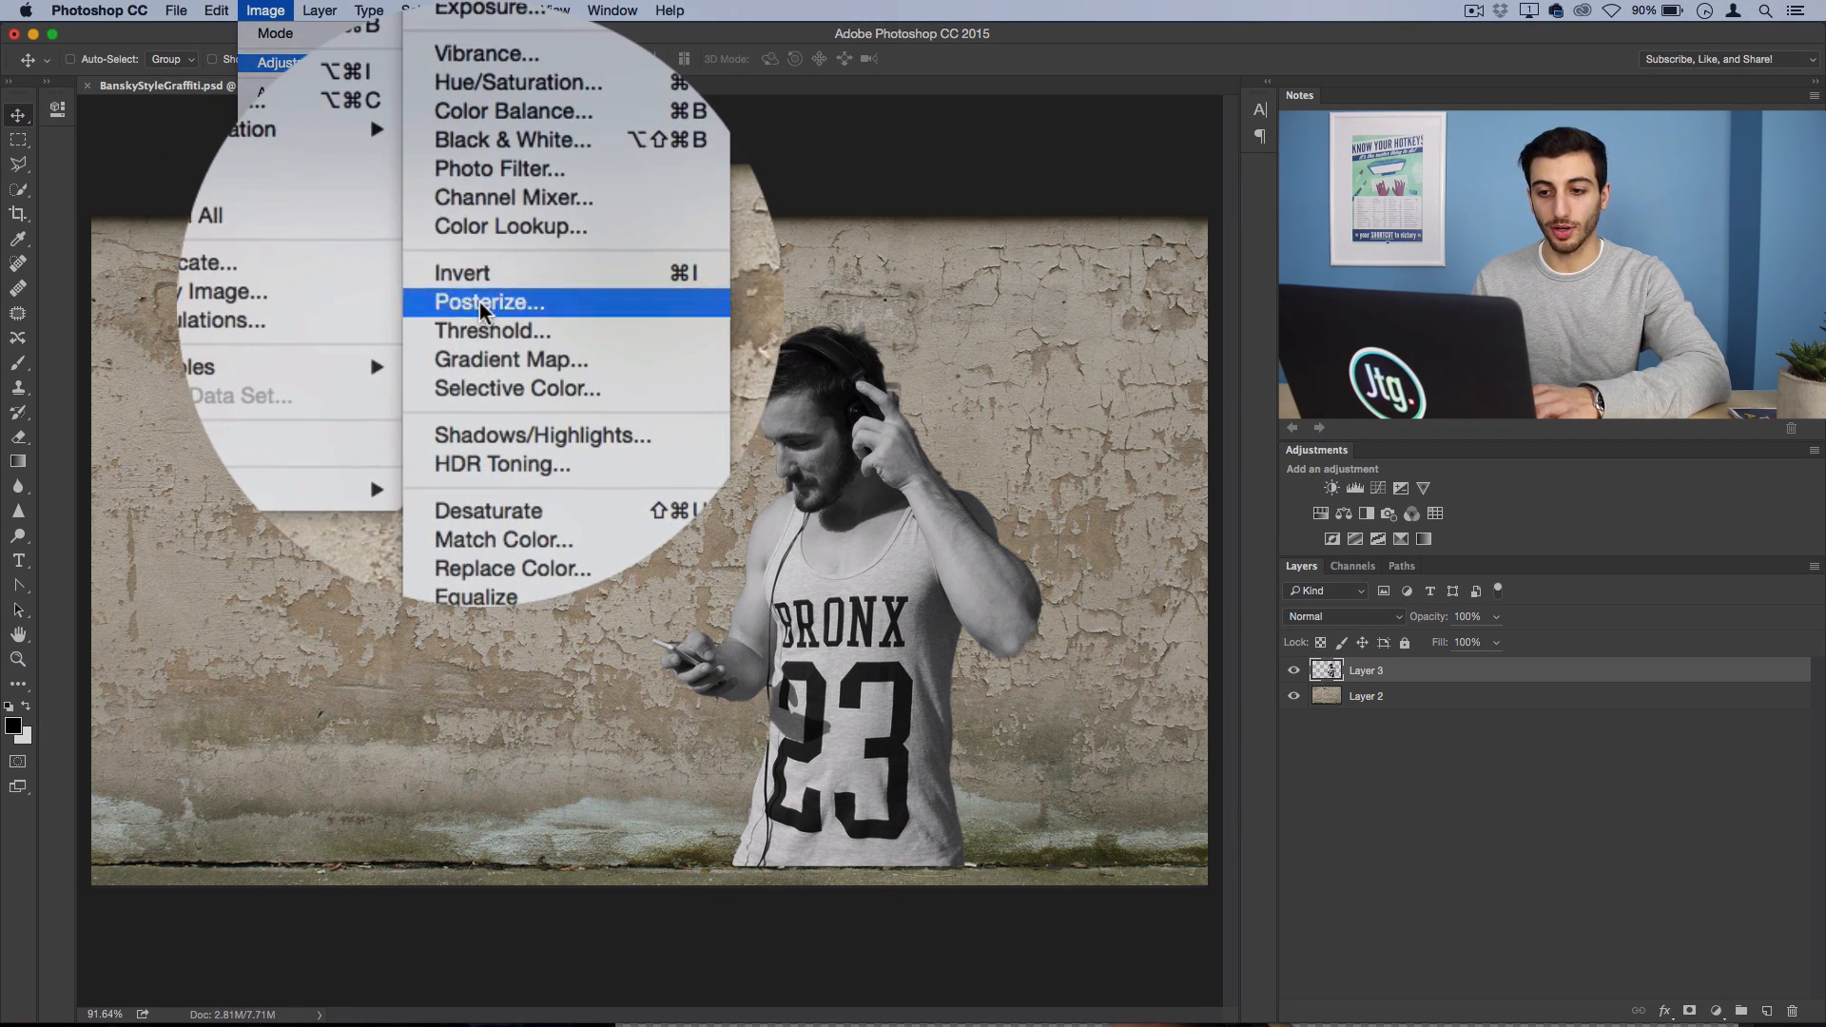
click(488, 301)
drag(770, 360, 1091, 656)
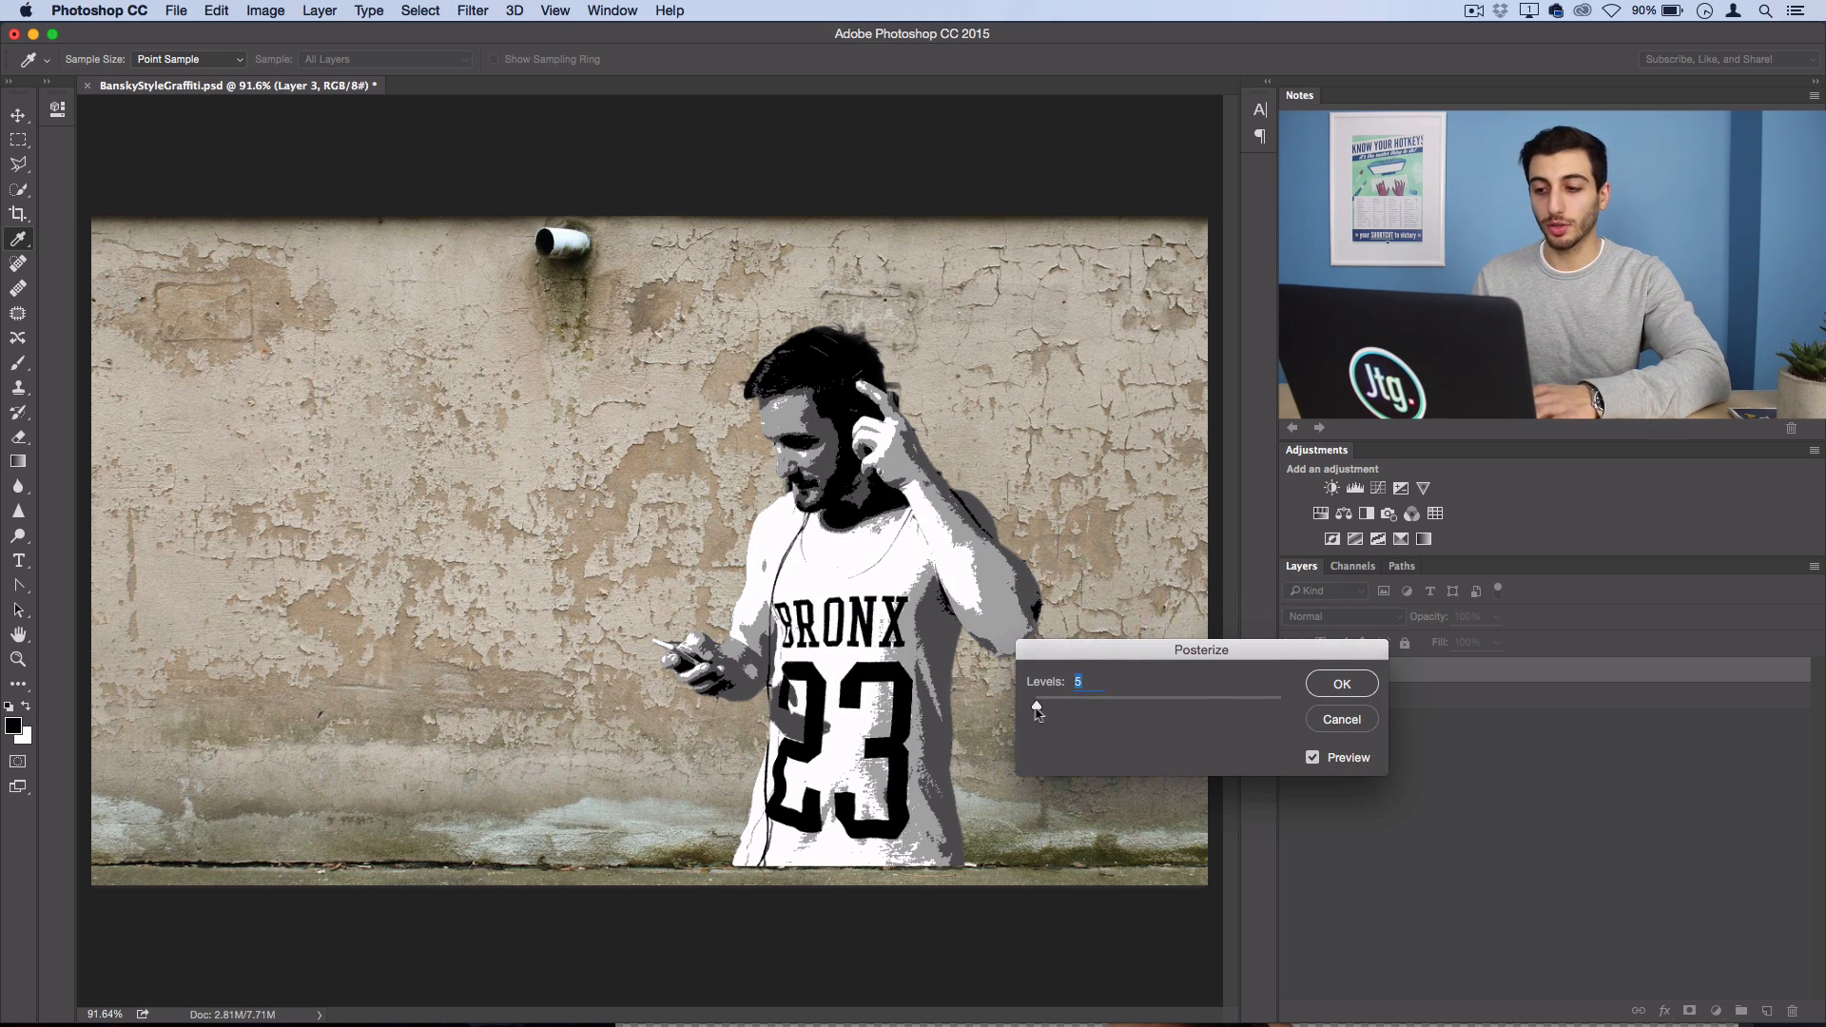
drag(1036, 708, 985, 705)
key(Up)
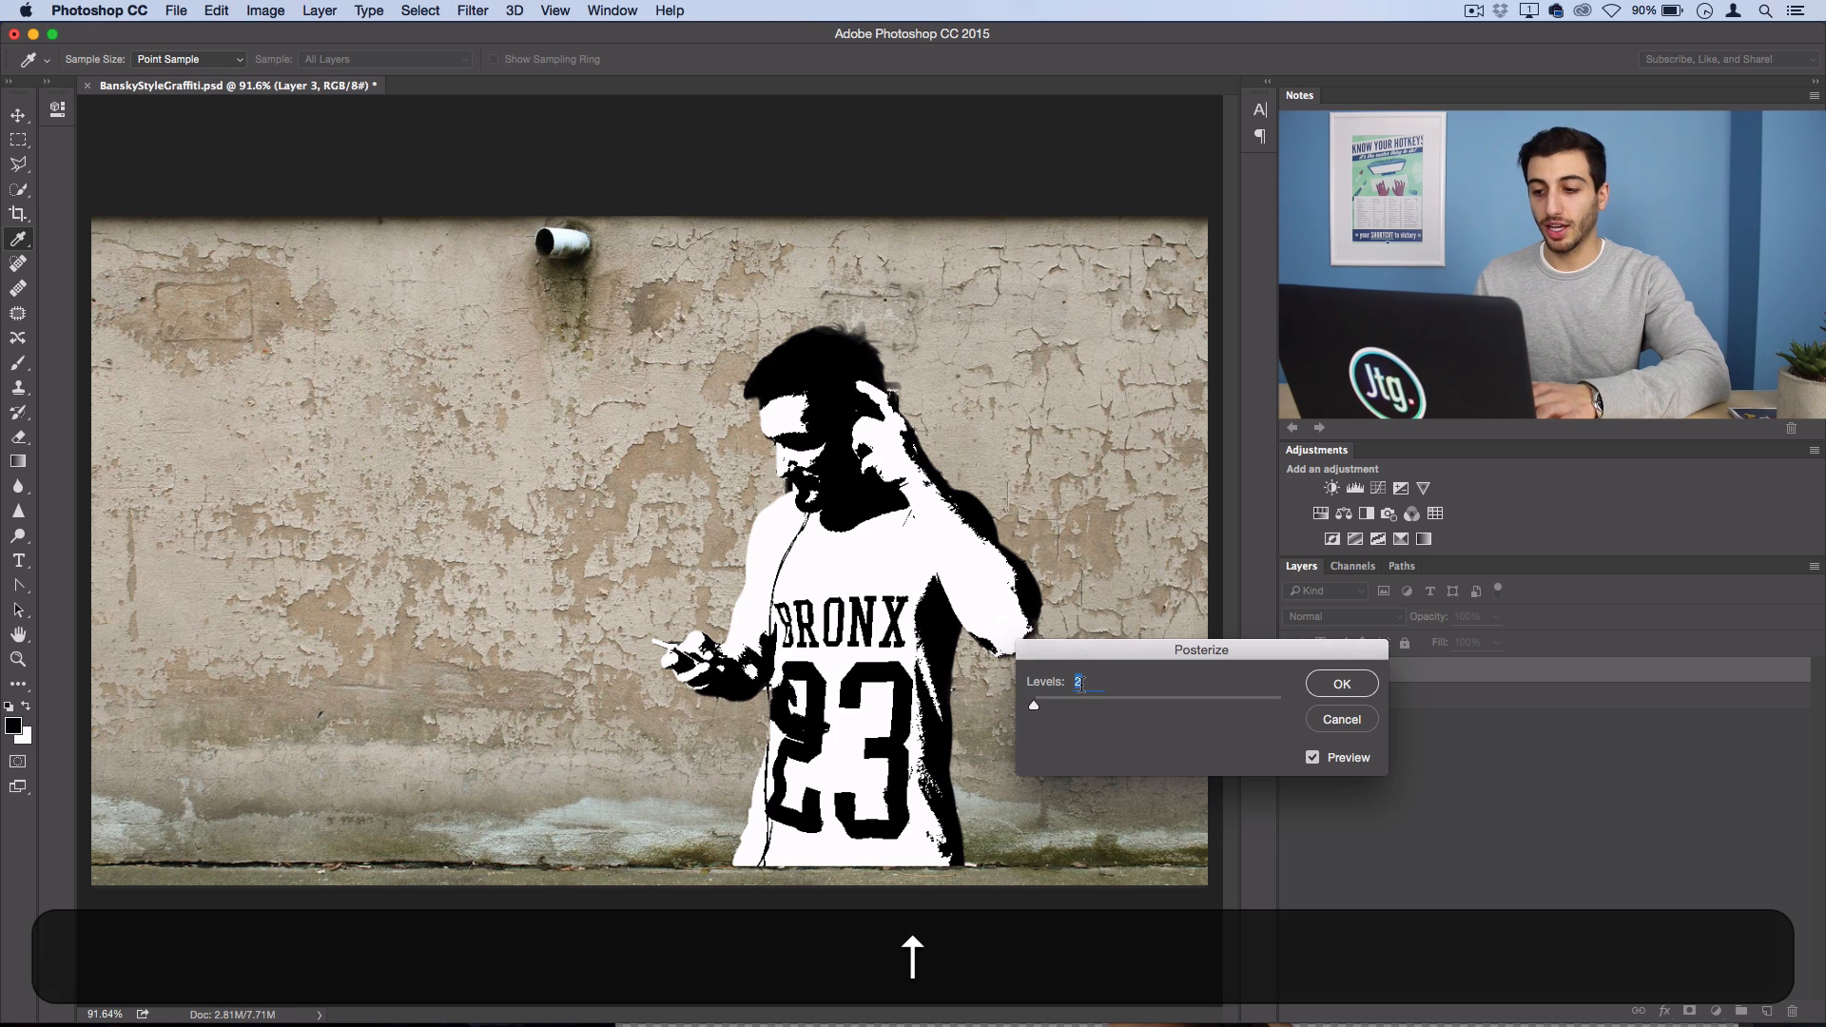
key(Up)
key(Up)
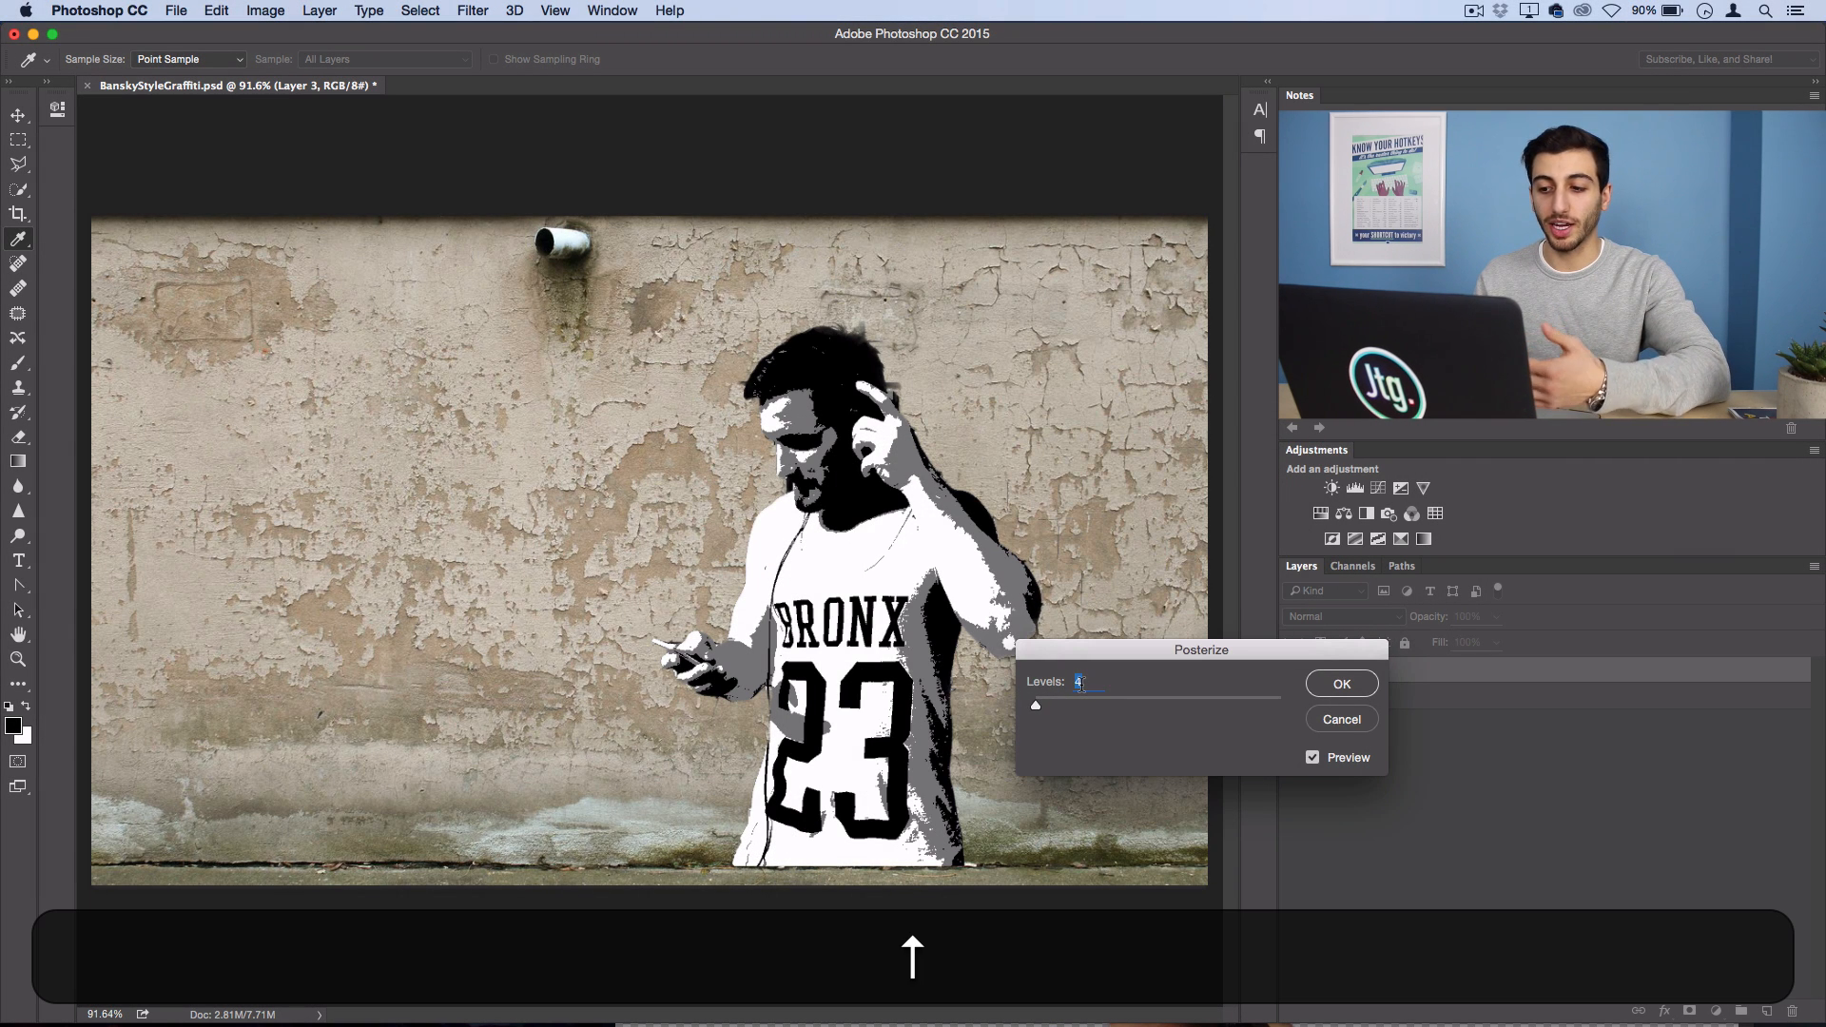
key(Down)
key(Down)
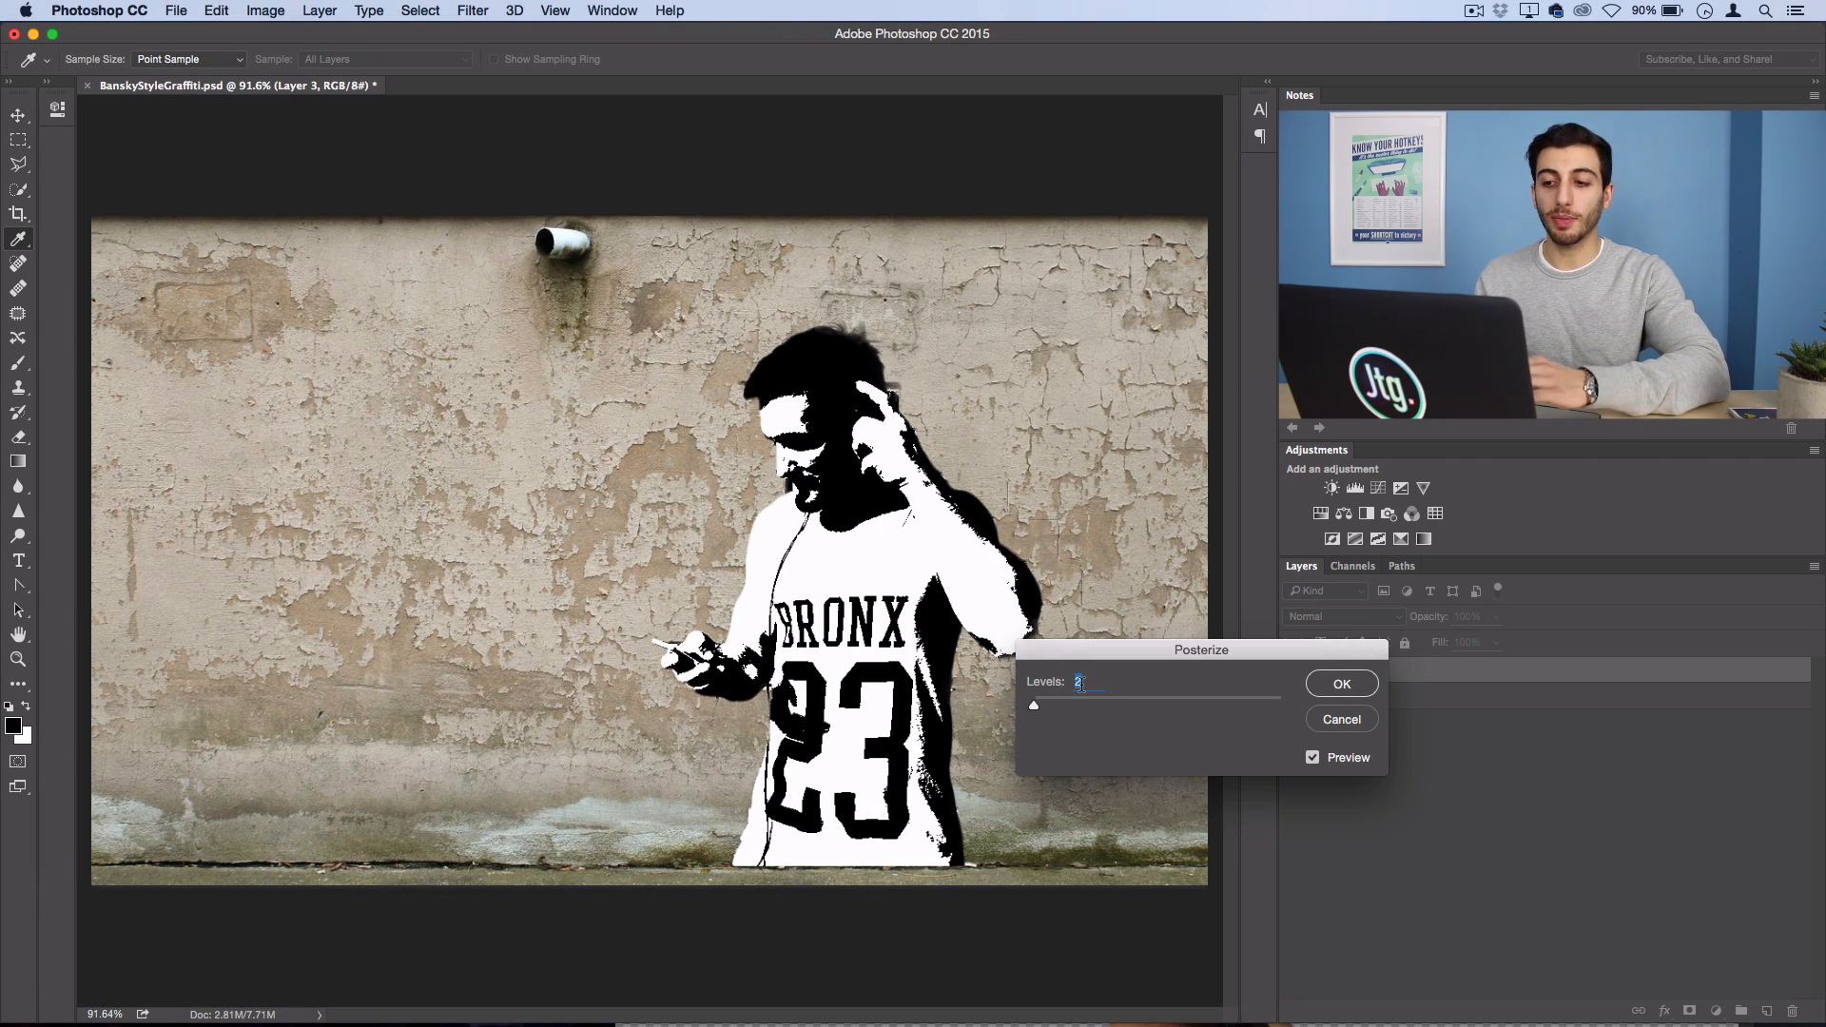
key(Up)
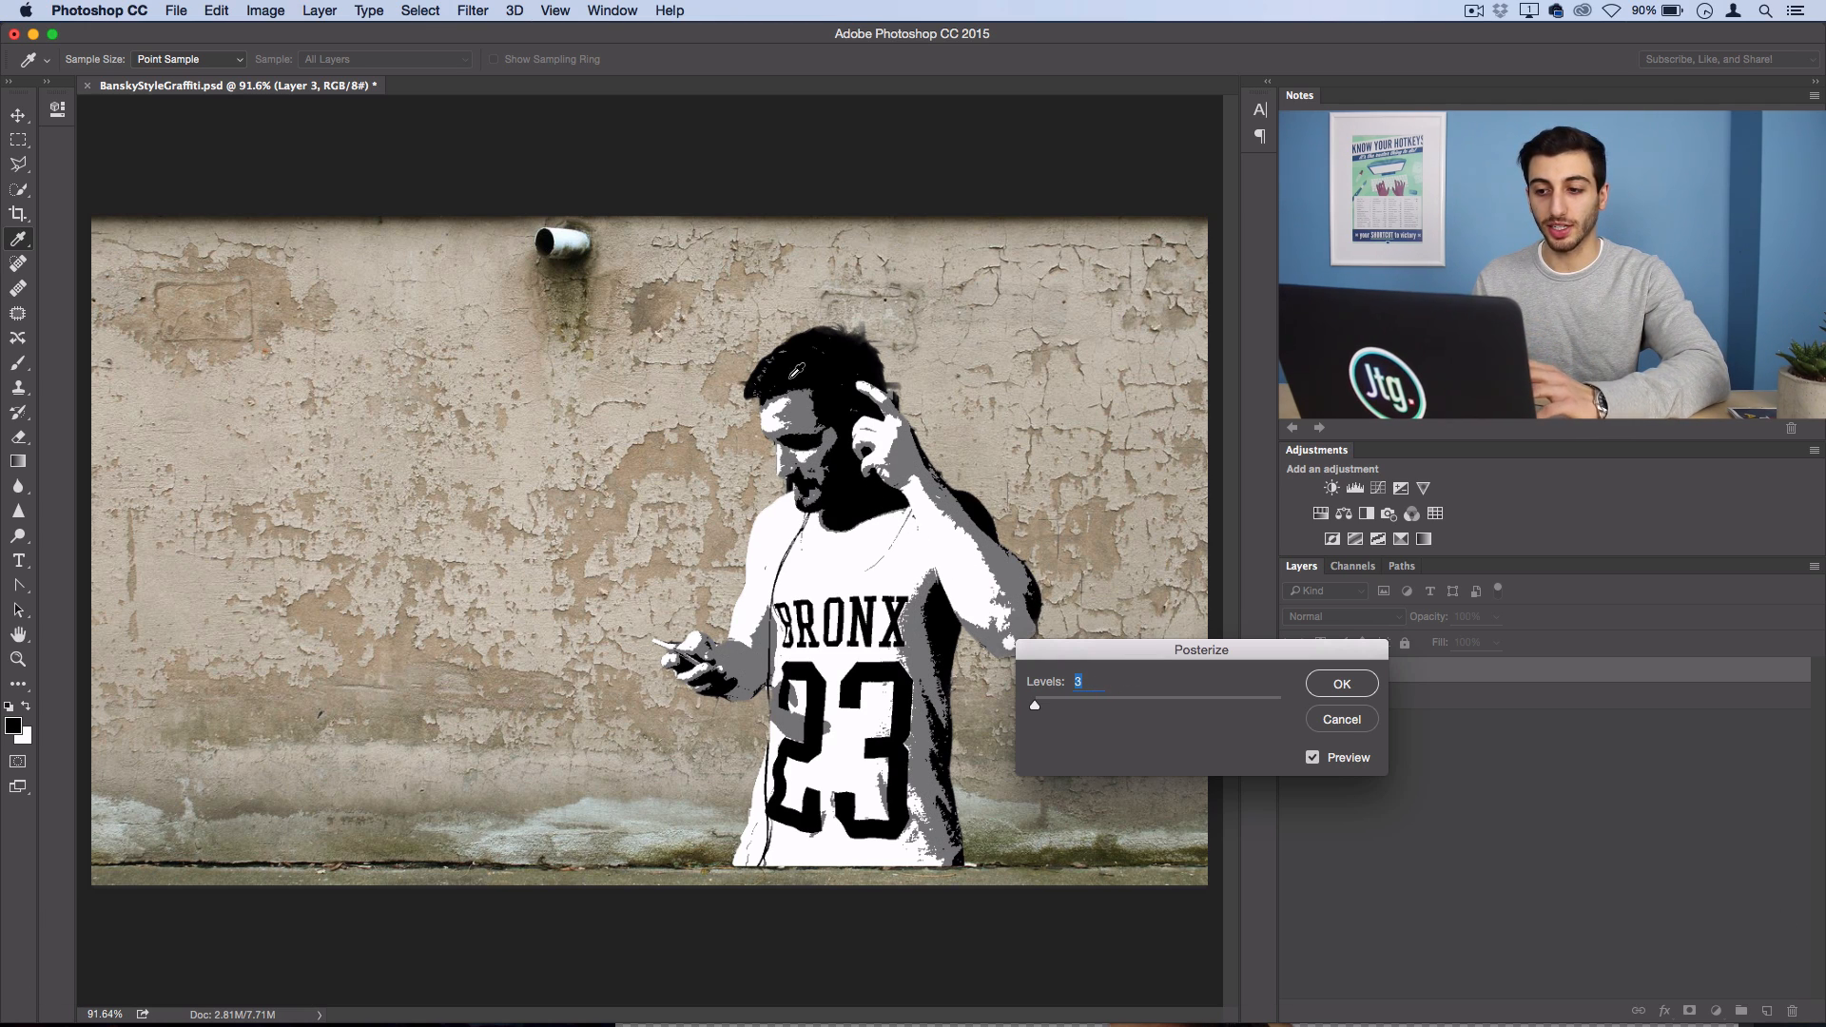
key(Return)
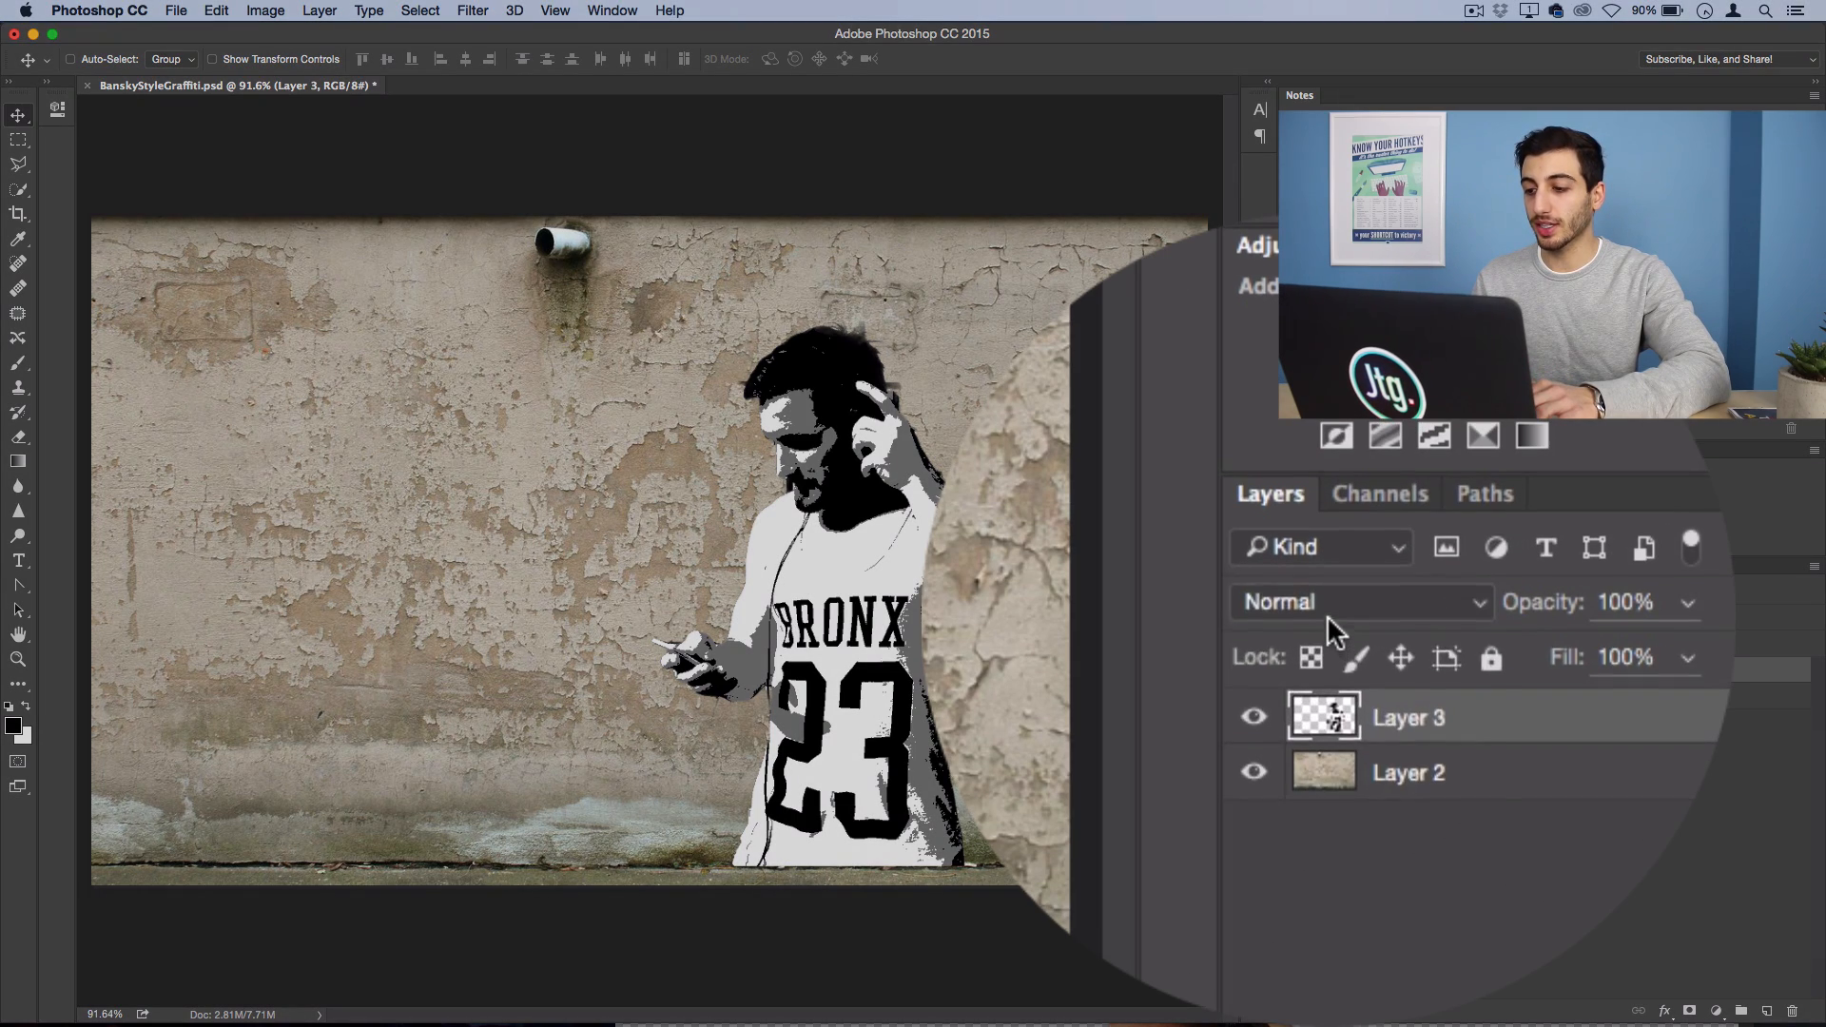
- Set the man's layer to the Hard Light blend mode at 80% opacity
click(1343, 618)
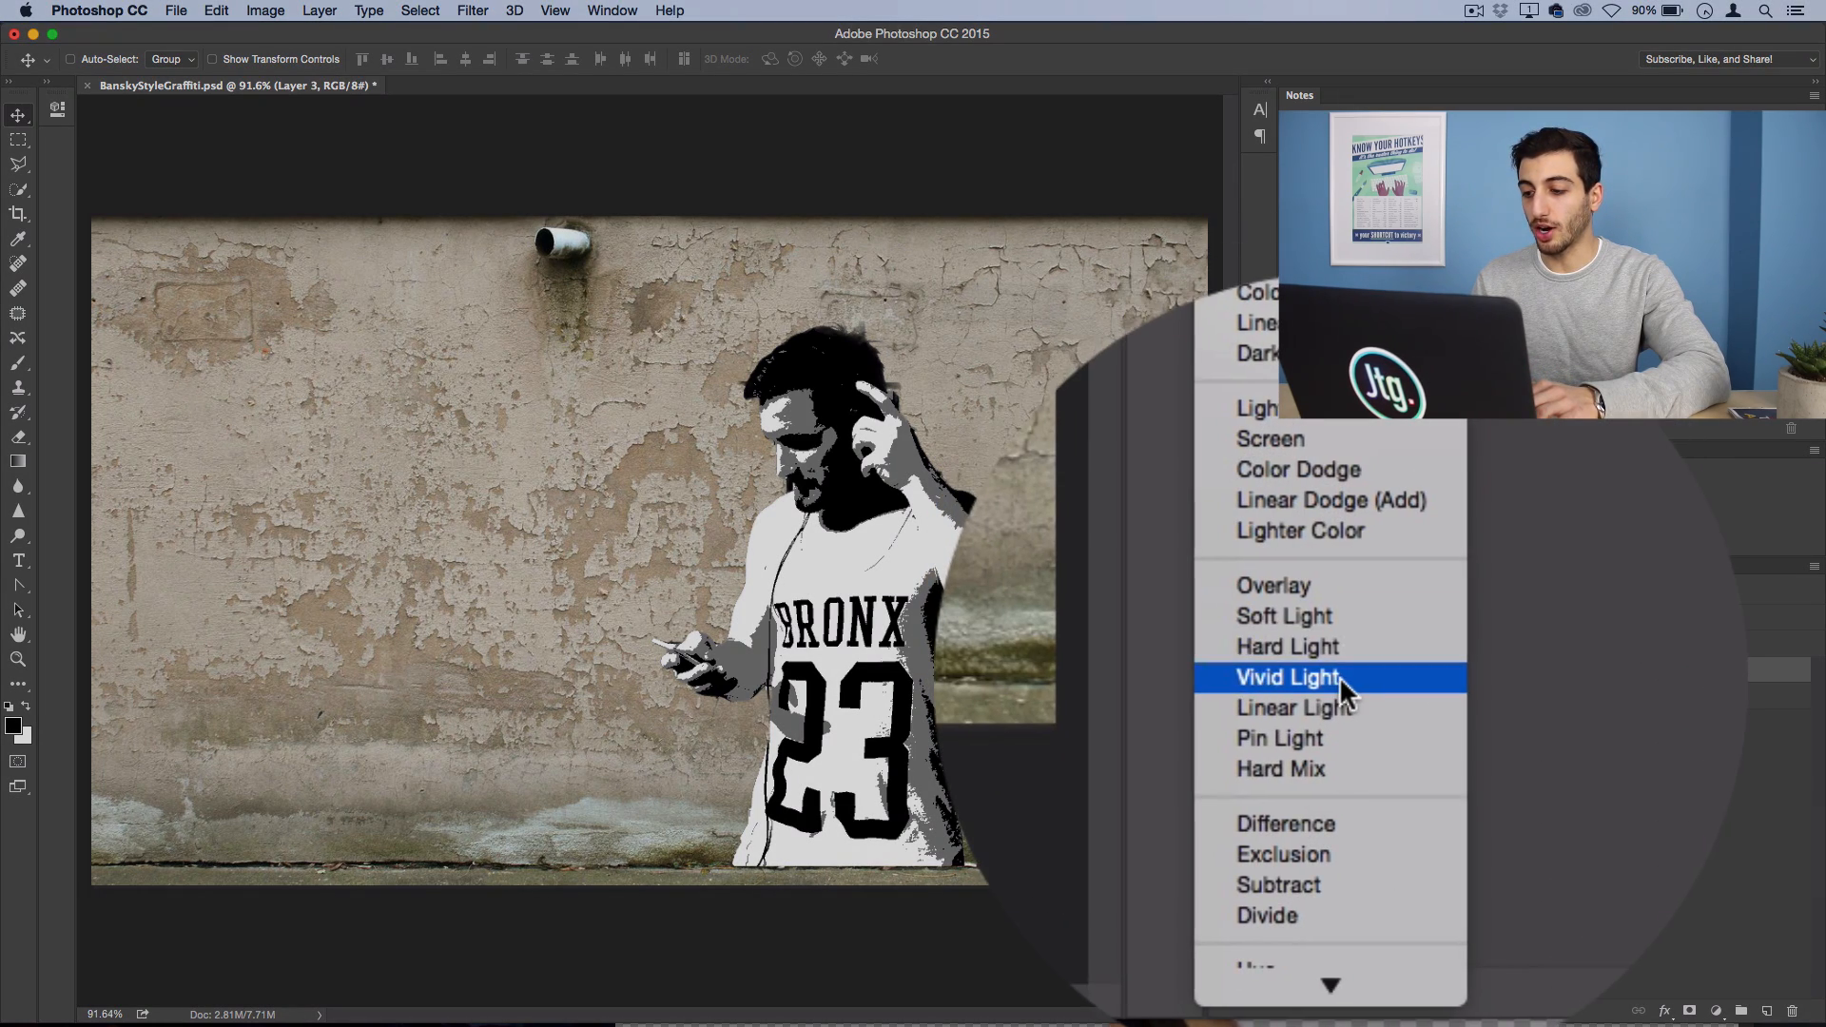
click(1342, 657)
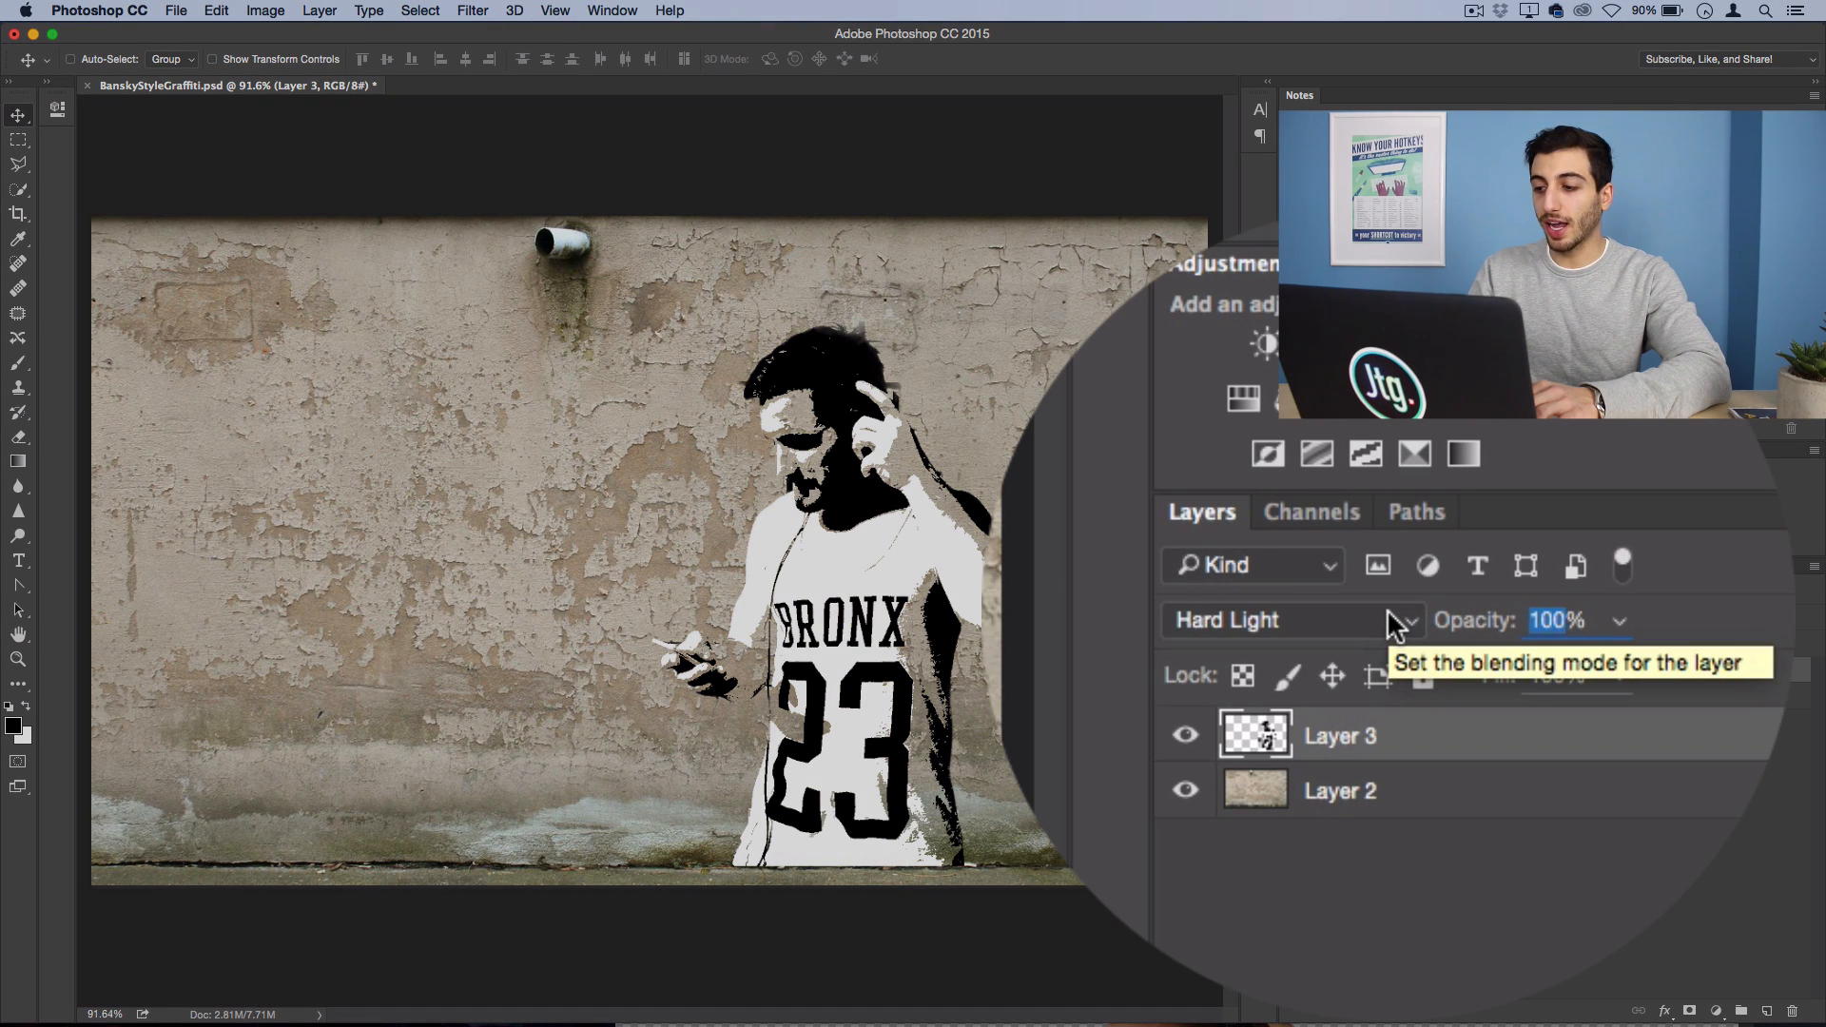
text(80)
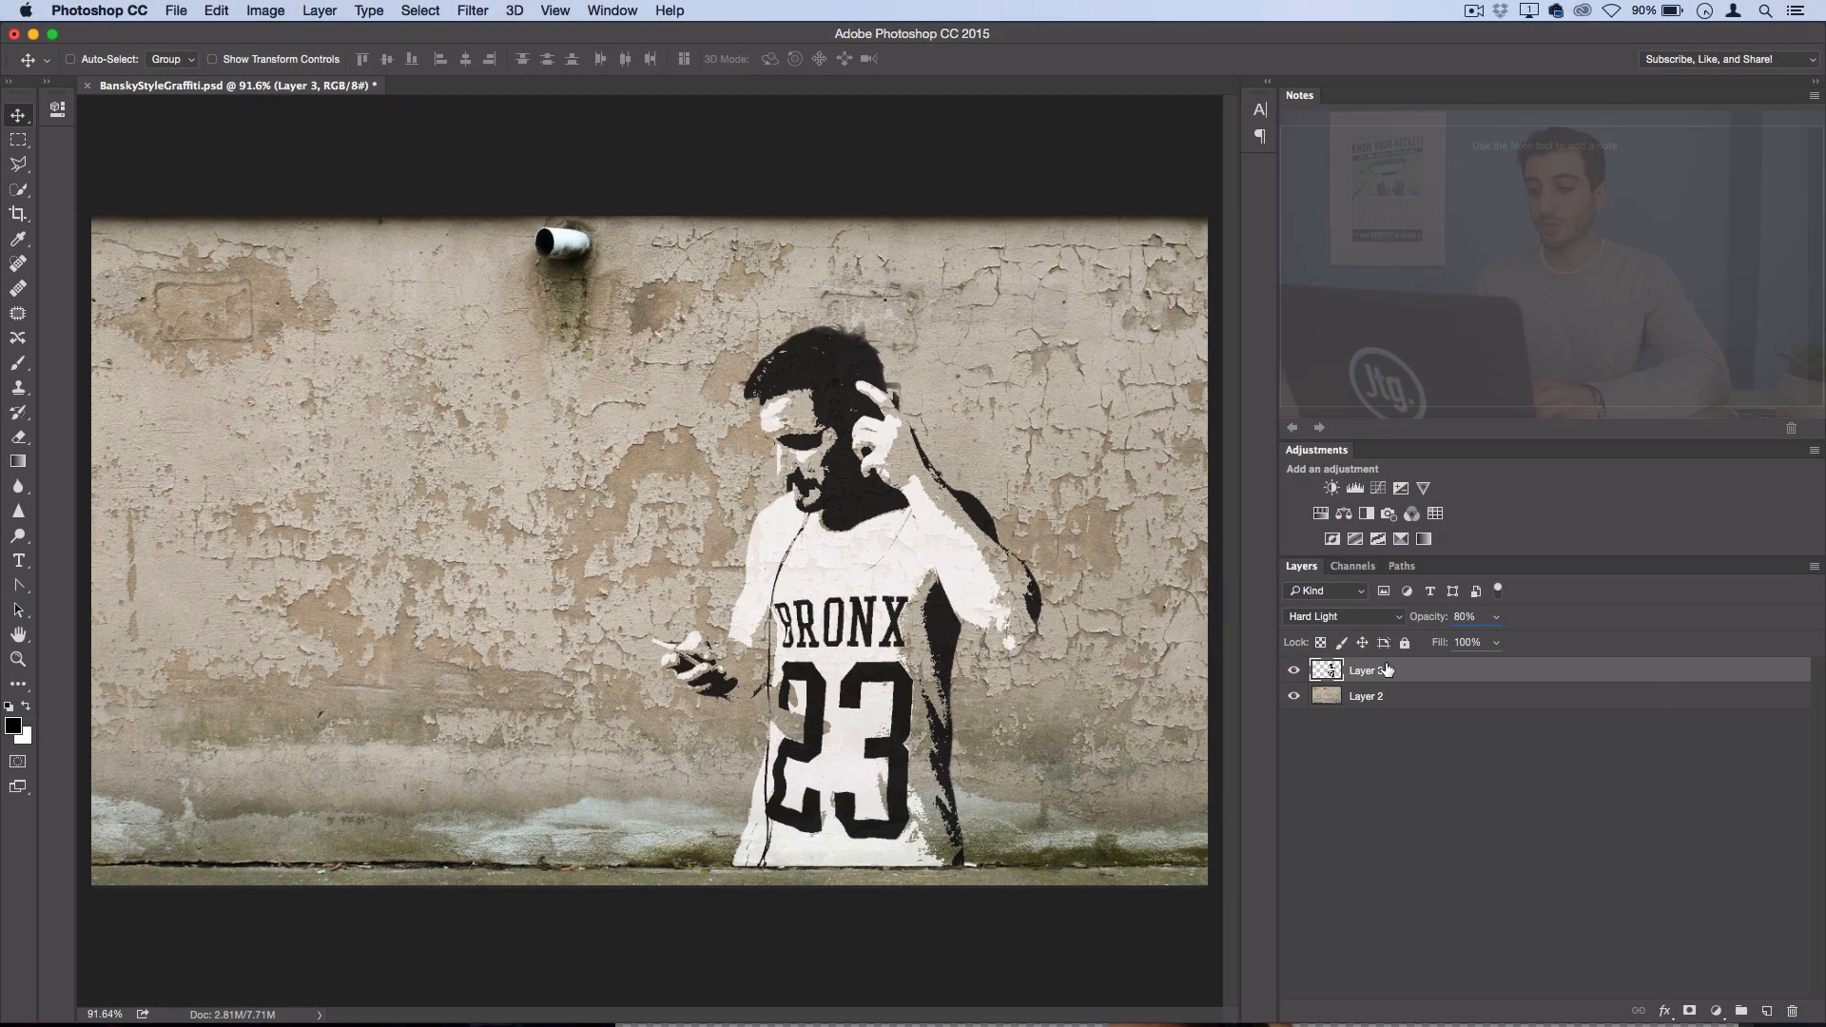
- In Layer 3's blending options, raise and split the Underlying Layer black point of Blend If Gray to 94 / 153
right_click(1386, 669)
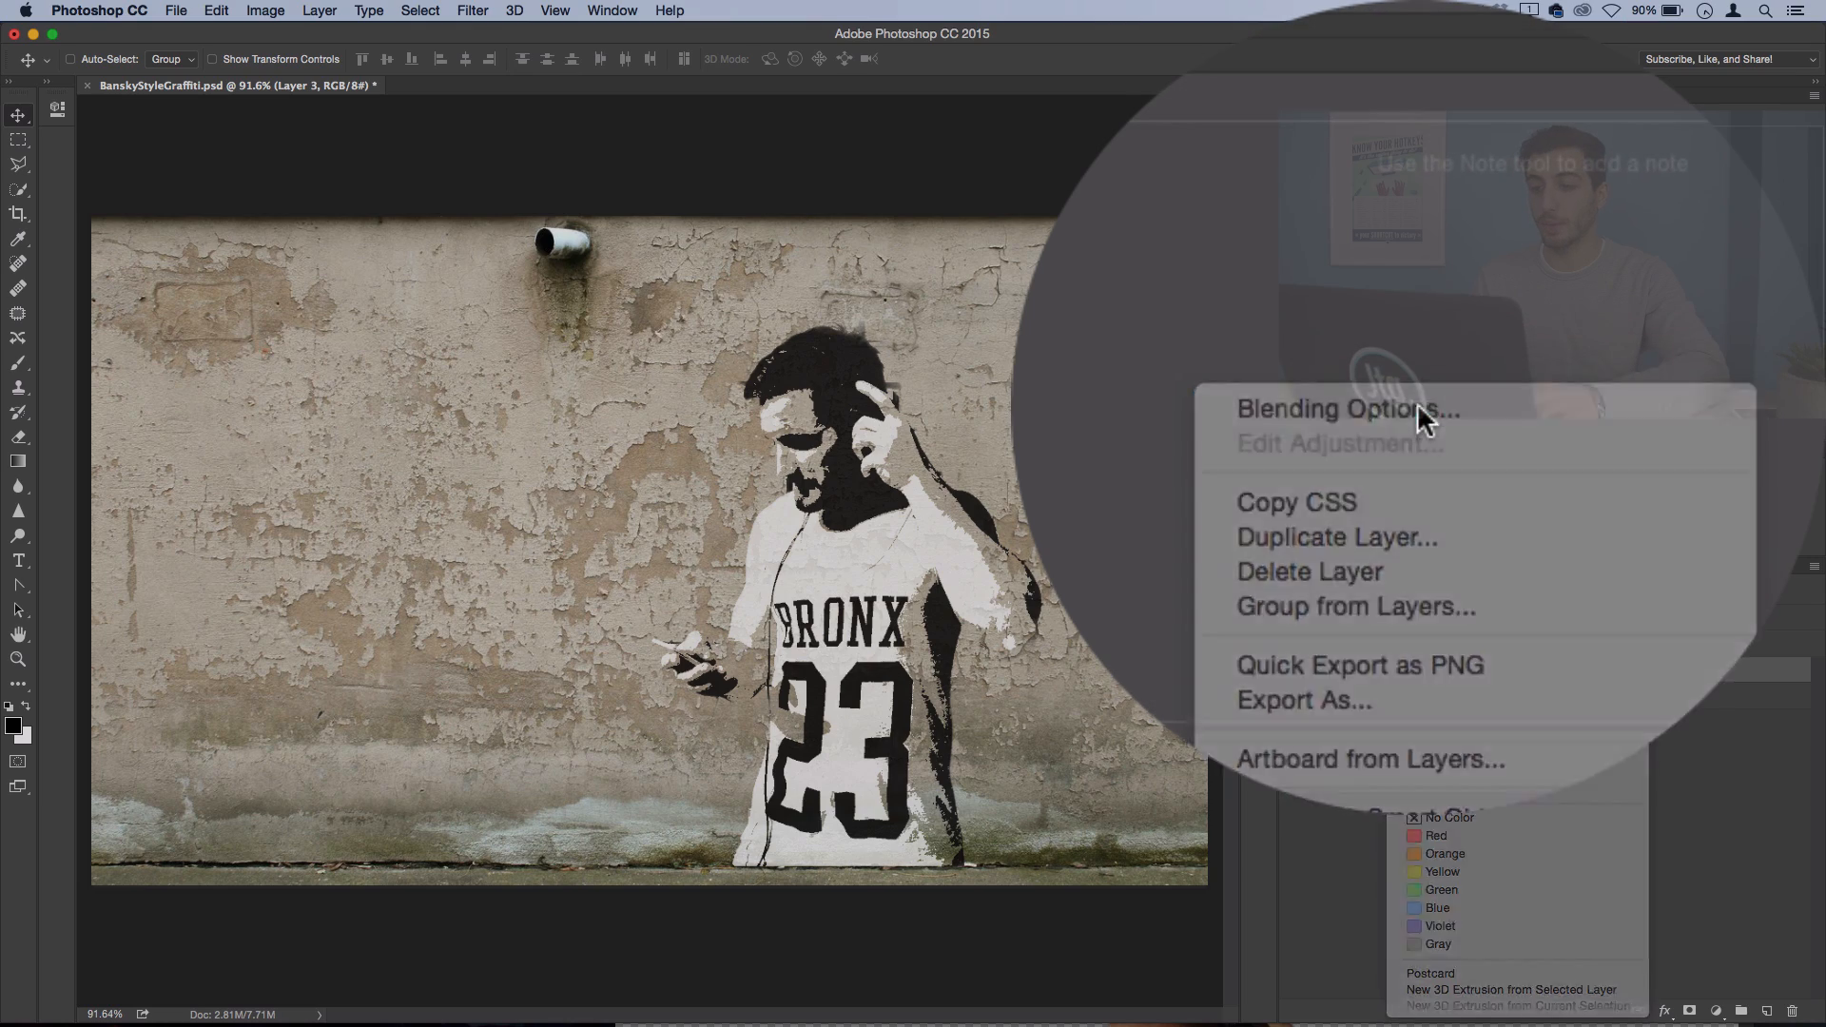
click(1417, 402)
drag(751, 190, 177, 161)
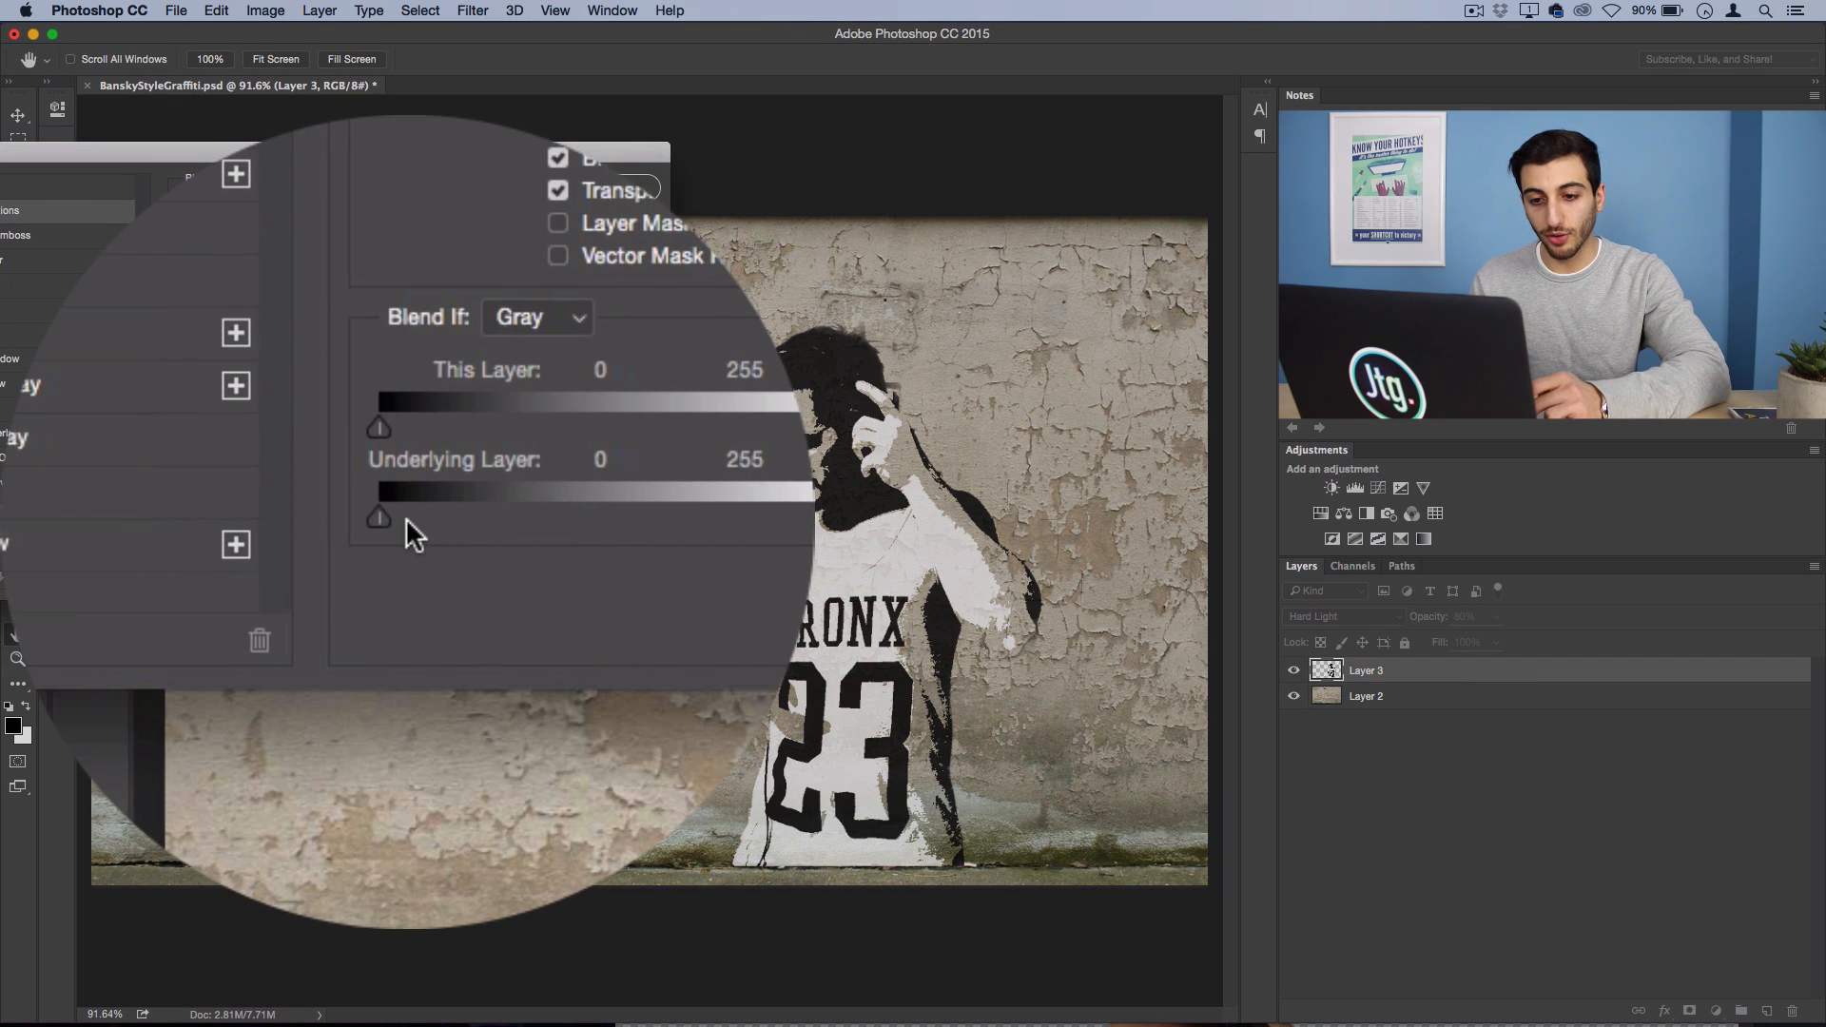
drag(191, 521, 257, 524)
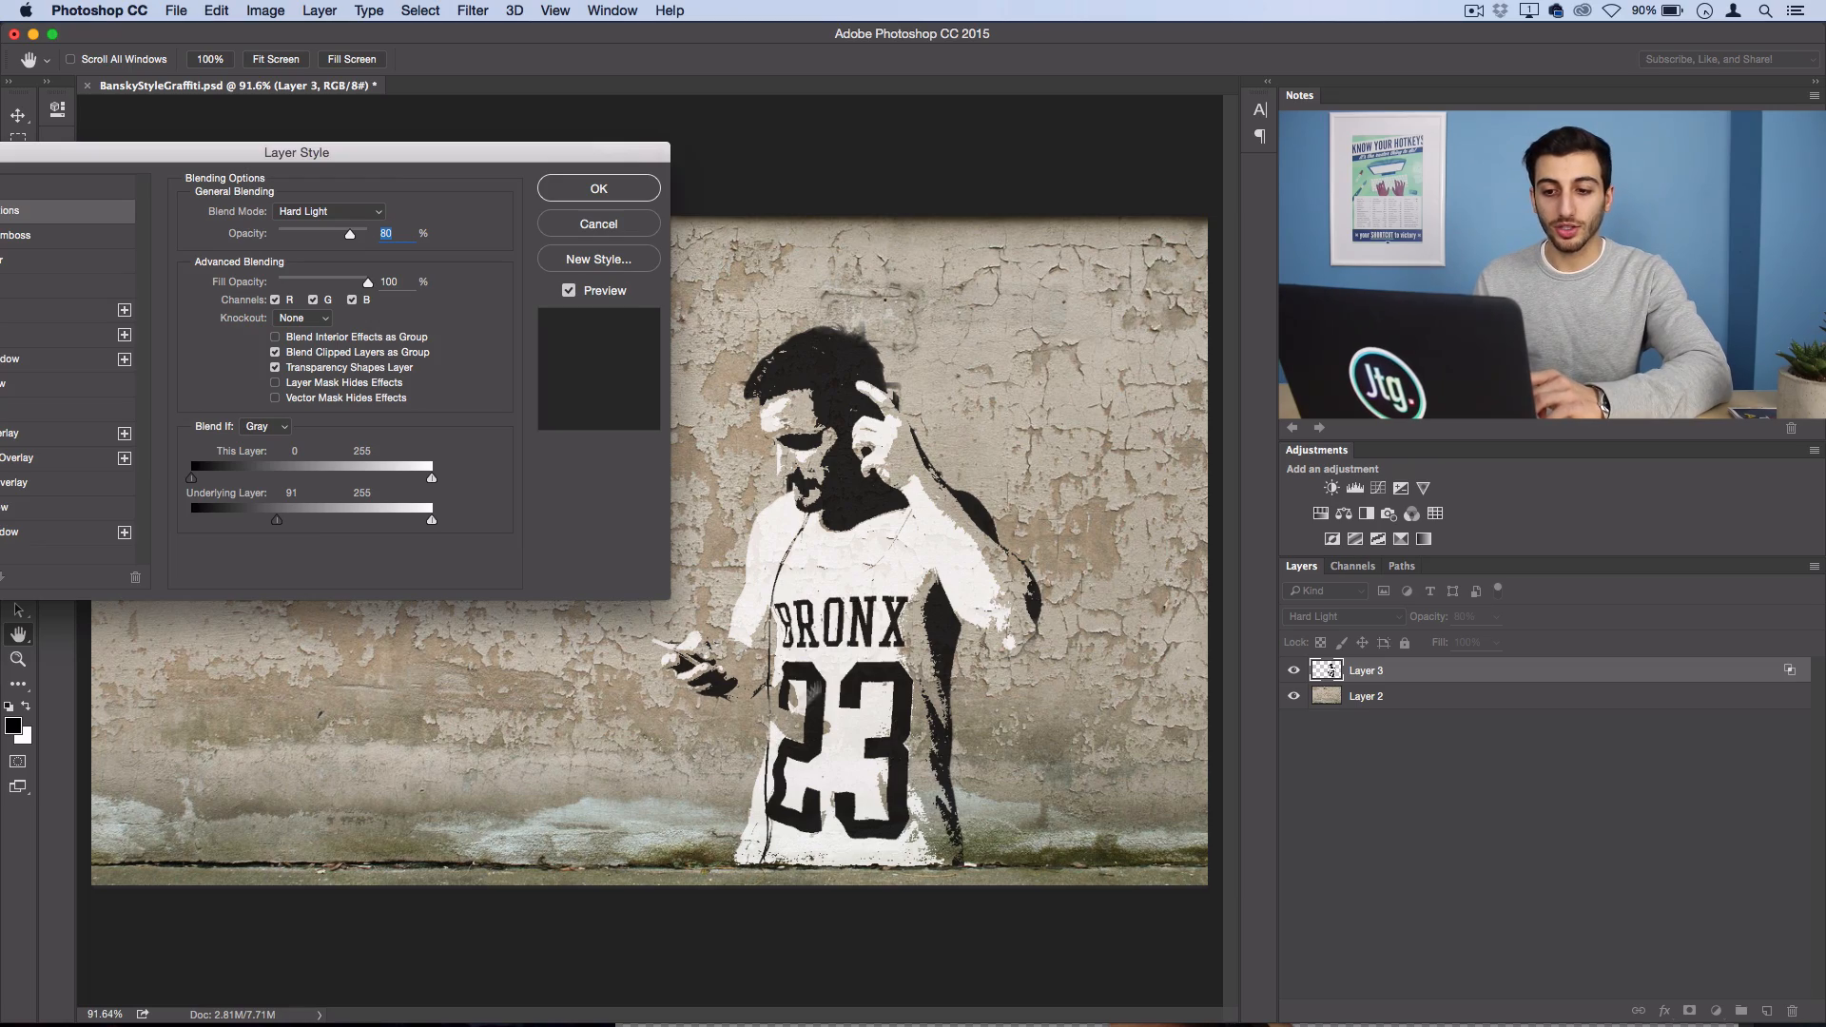
drag(278, 526, 296, 523)
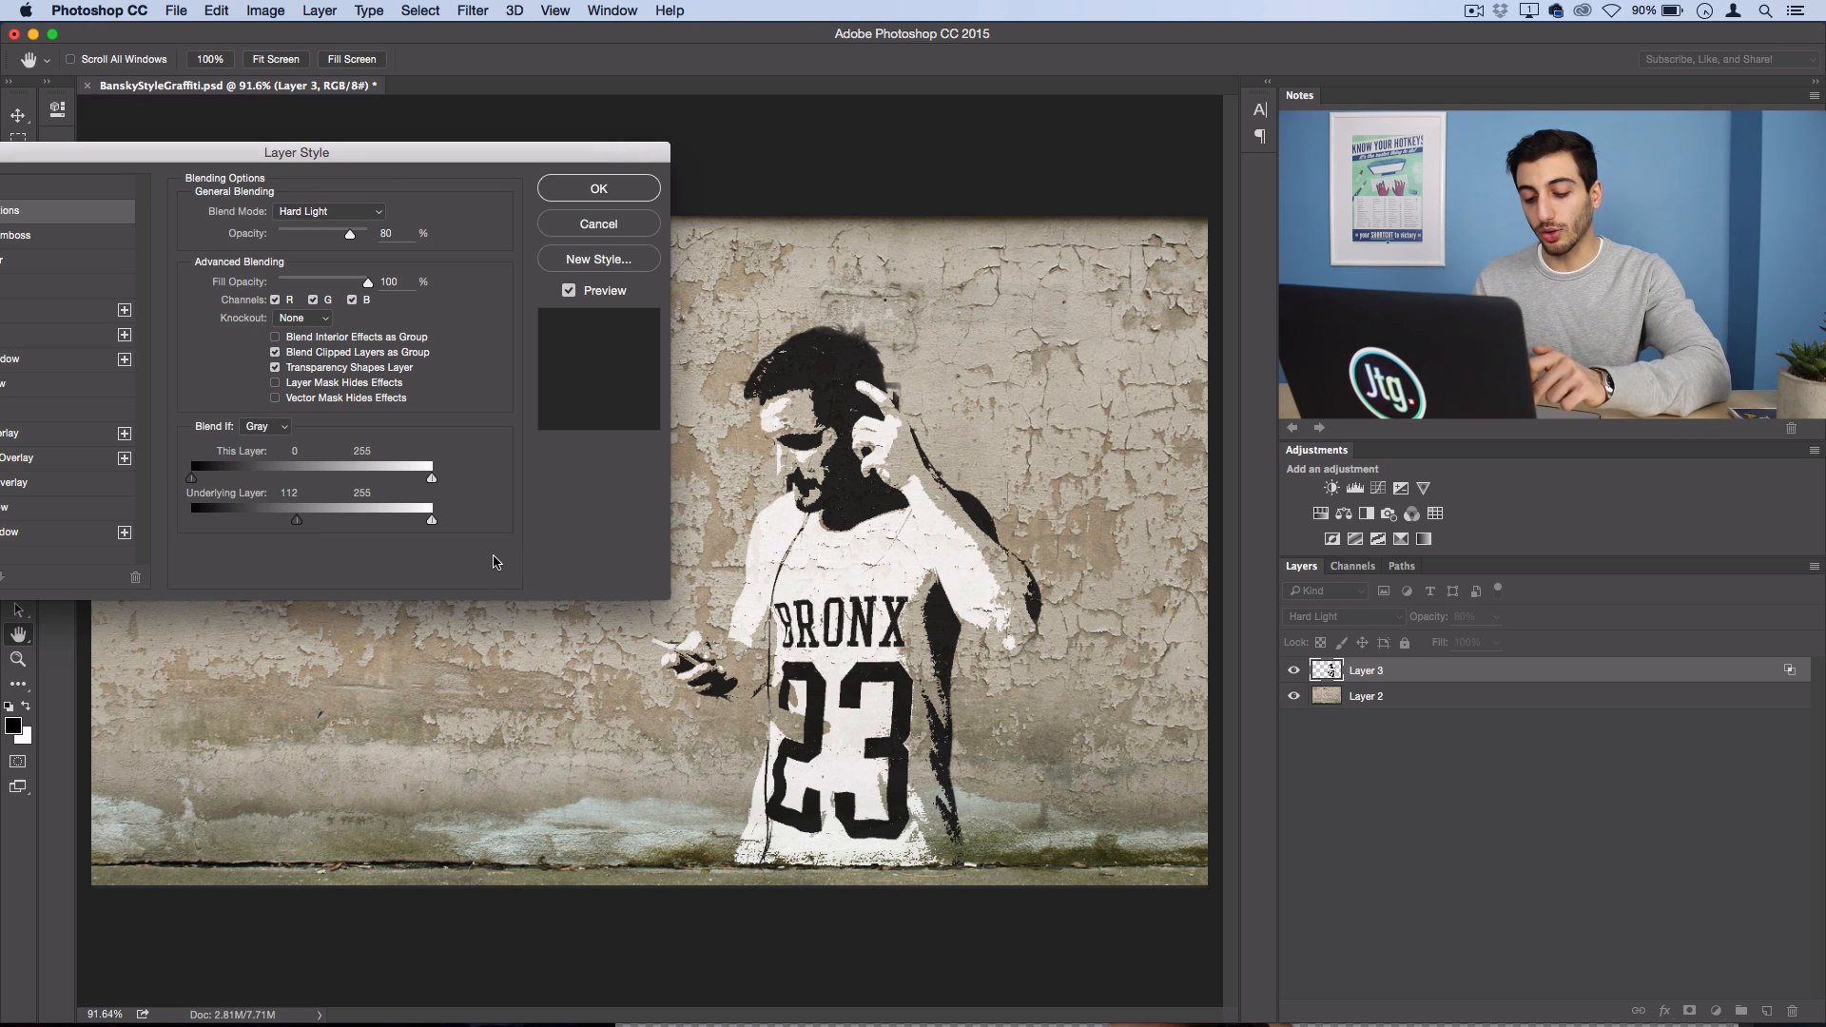
key(alt)
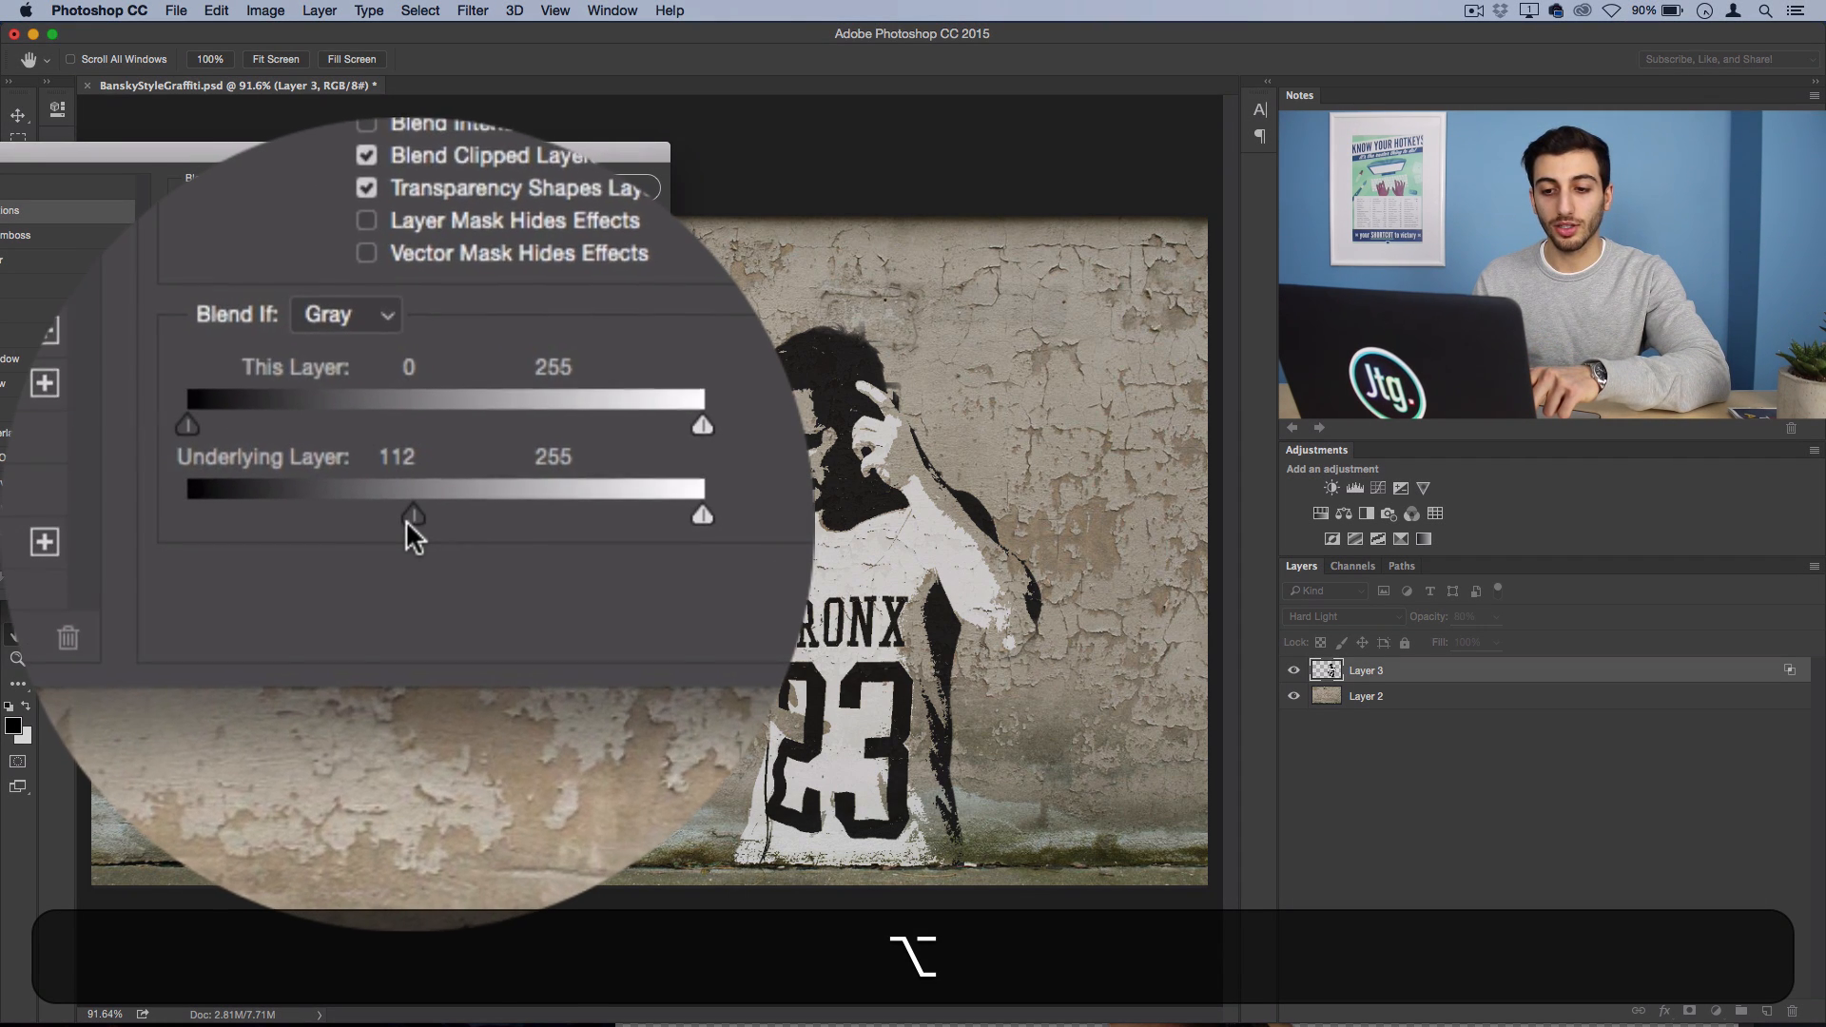
drag(405, 517, 341, 526)
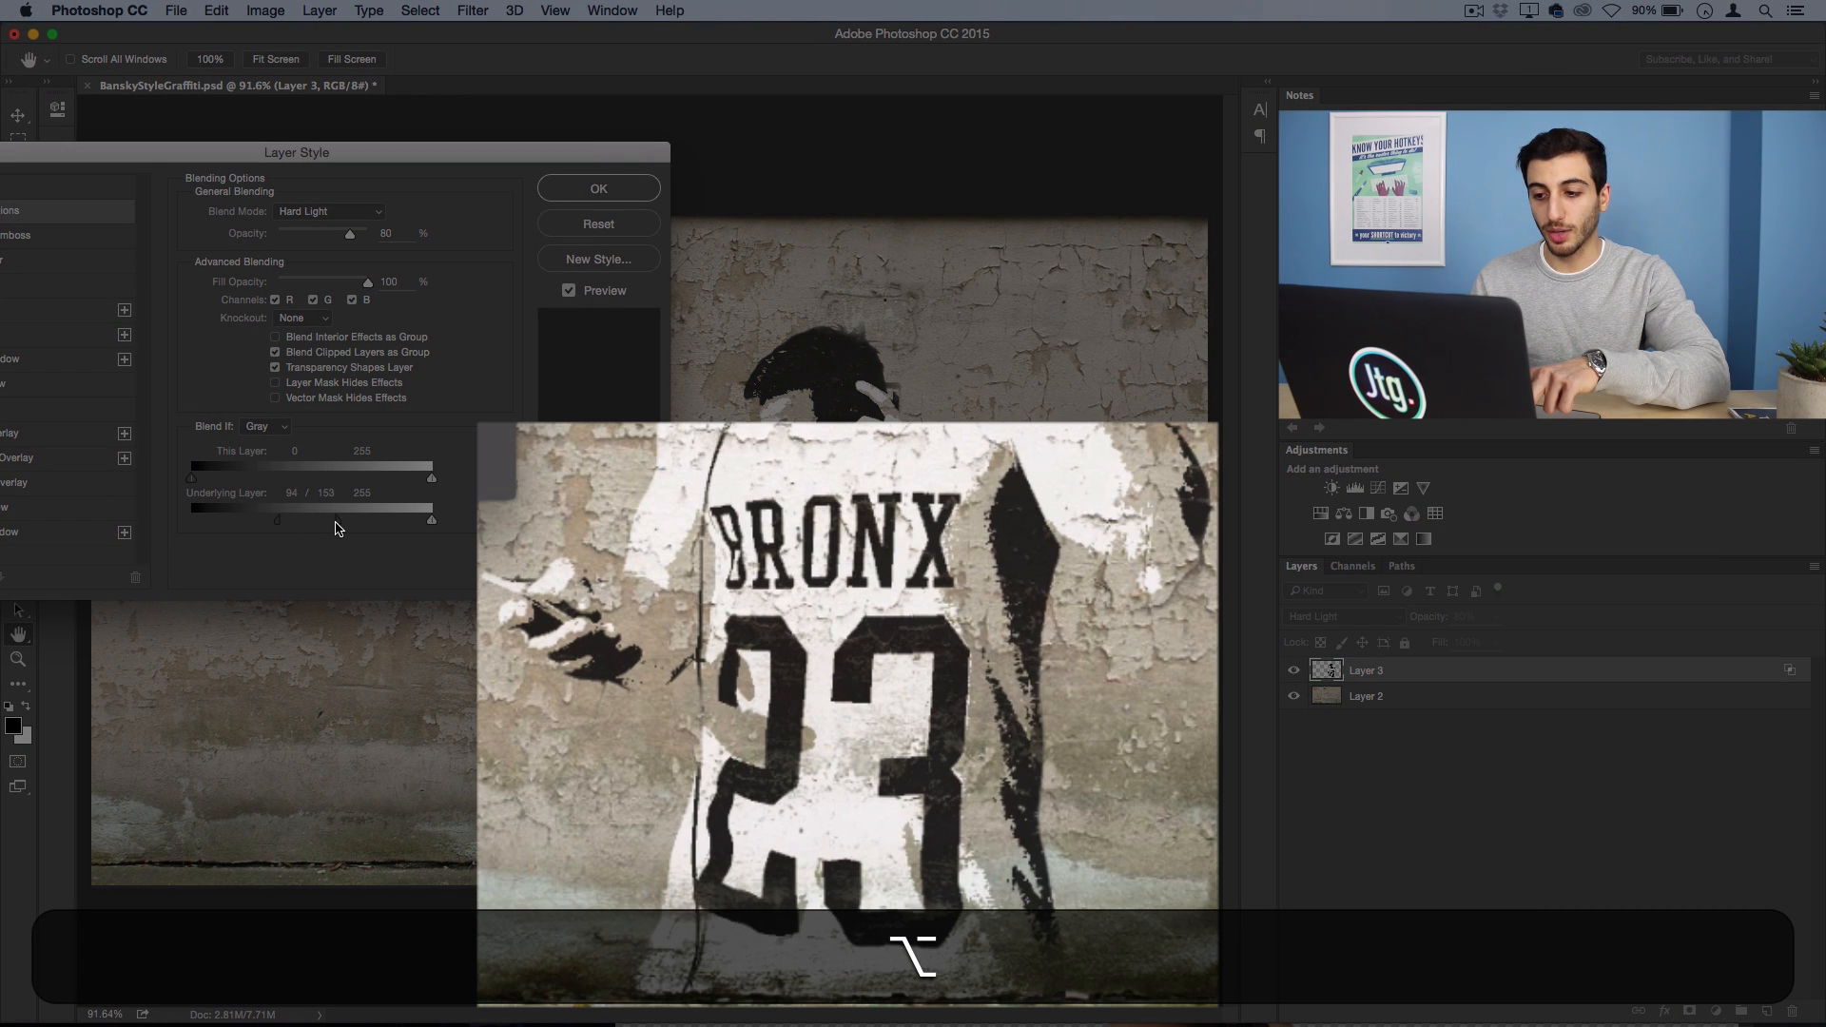